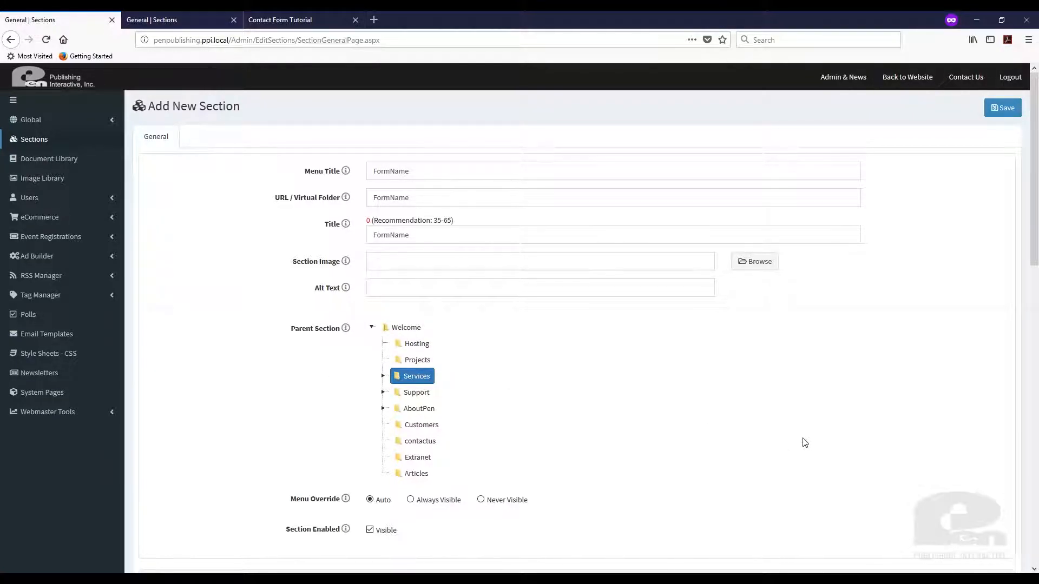
Set Welcome as the new section's parent section.
scroll(756, 447, down, 2)
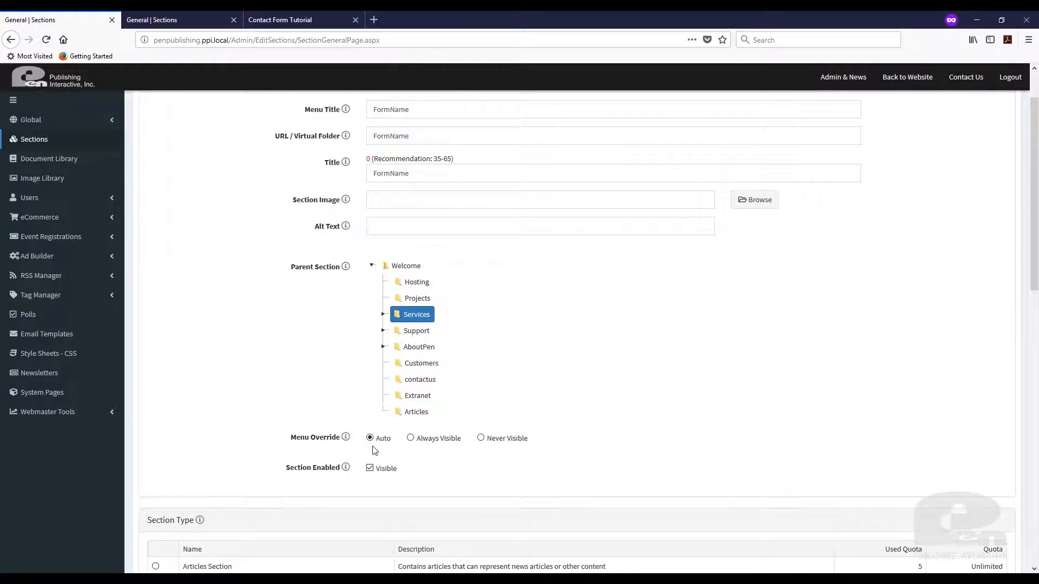
click(404, 266)
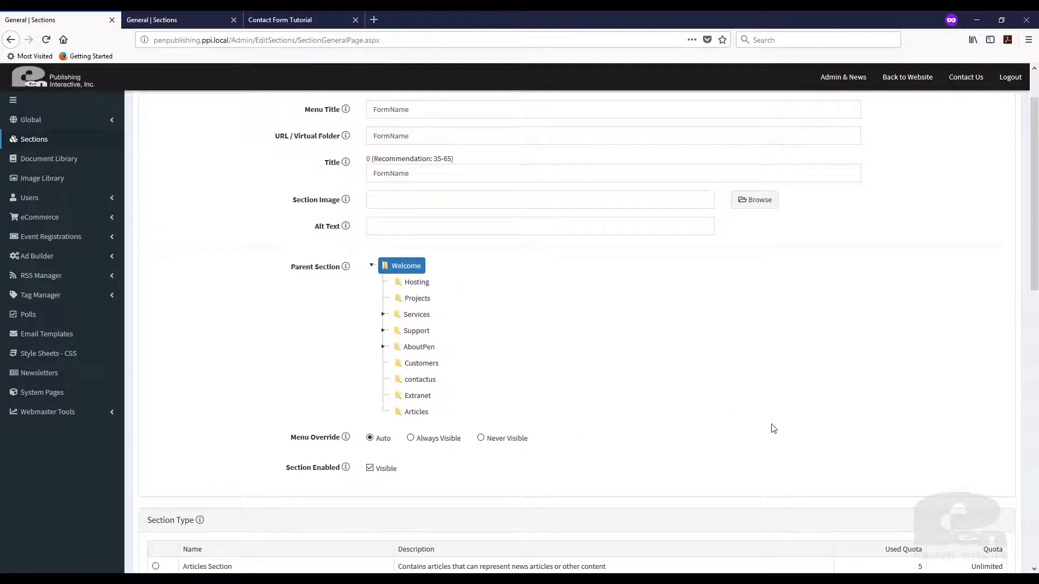
scroll(772, 427, down, 2)
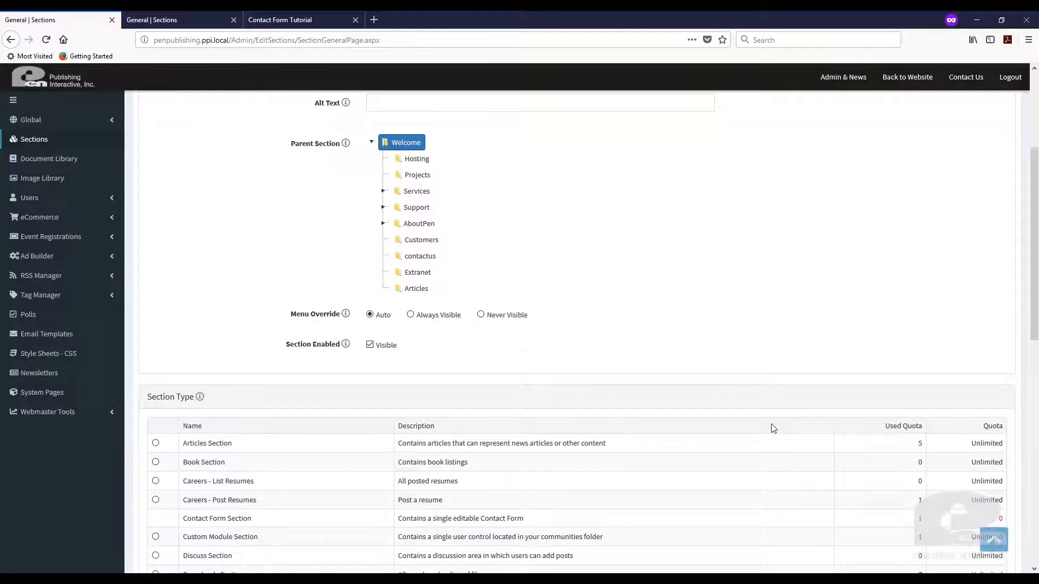
scroll(562, 401, down, 4)
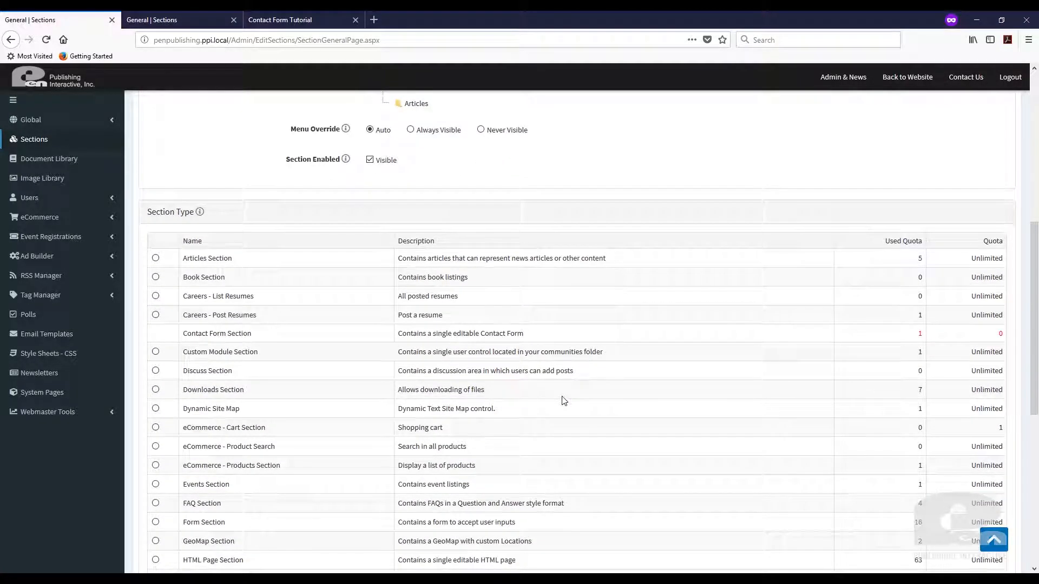
scroll(563, 401, down, 1)
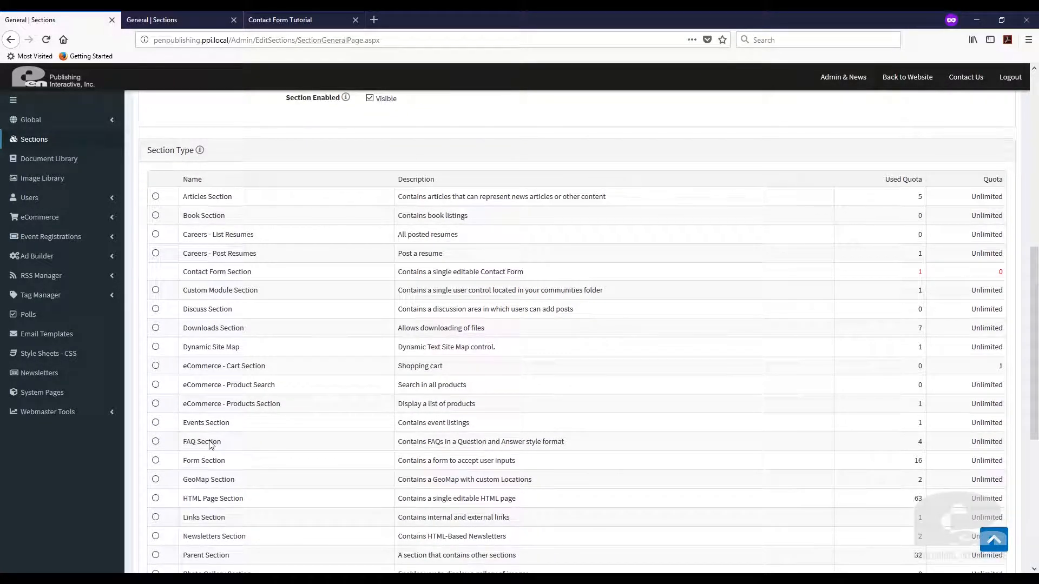
Choose Form Section as the section type, then go to the Contact Form Tutorial edit page.
click(155, 460)
scroll(303, 453, down, 2)
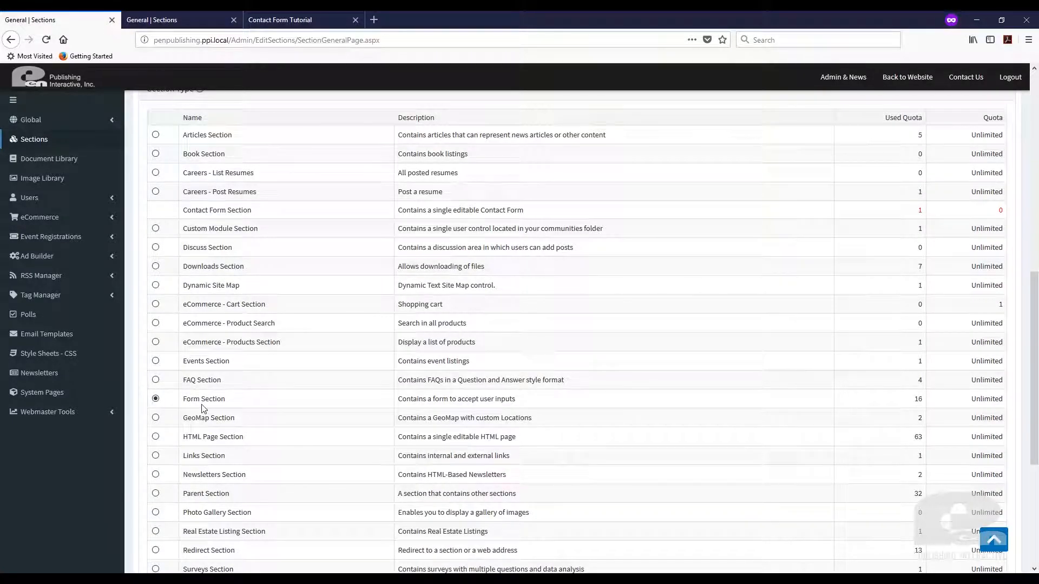
scroll(367, 438, down, 3)
scroll(370, 437, down, 5)
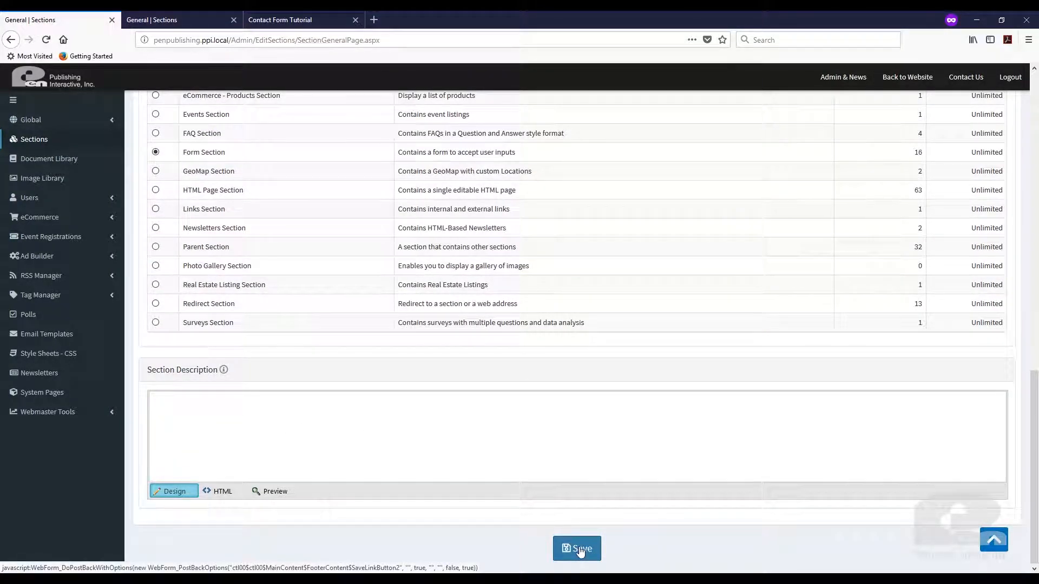
click(203, 13)
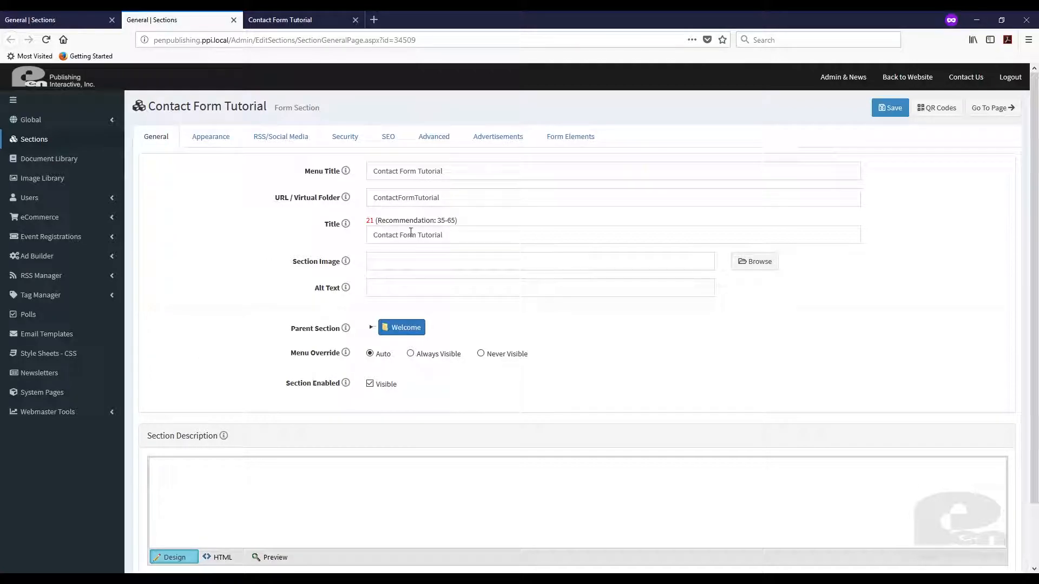
Open the Form Elements settings of the Contact Form Tutorial section.
click(574, 138)
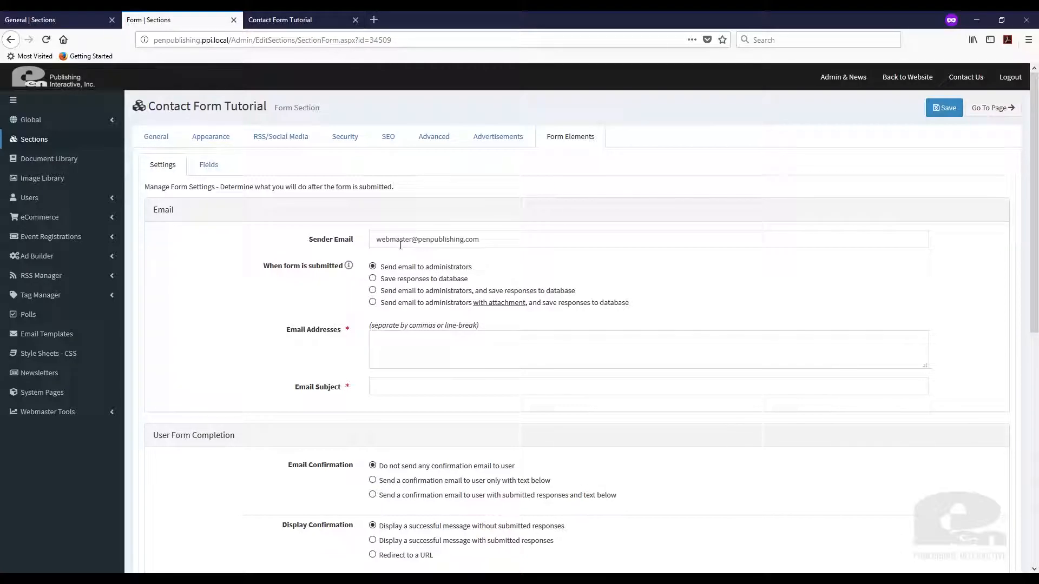
Check the sender email address and read the help note on what happens after submission.
drag(372, 239, 541, 232)
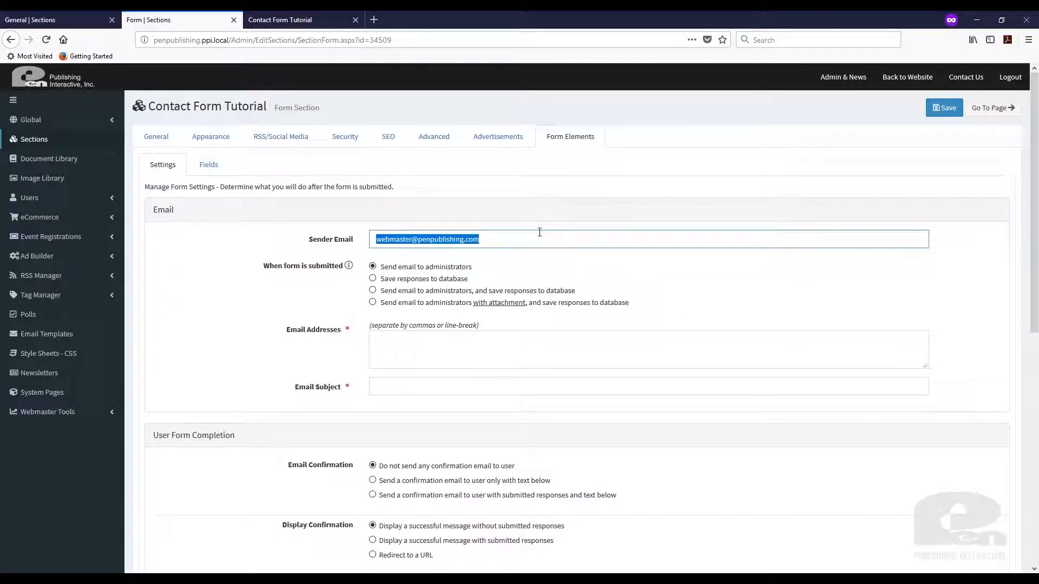
click(259, 305)
scroll(260, 305, down, 1)
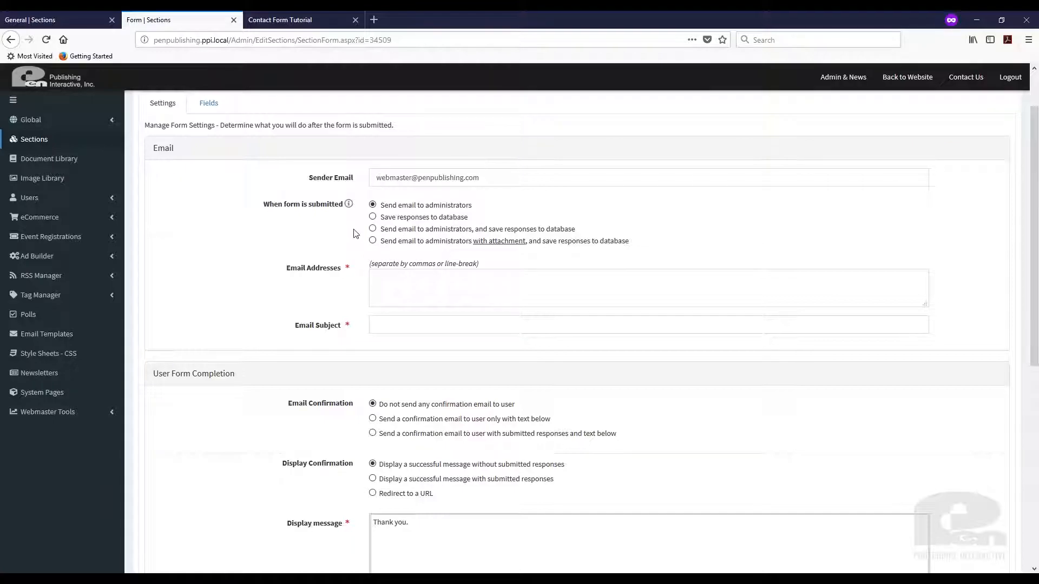
click(349, 205)
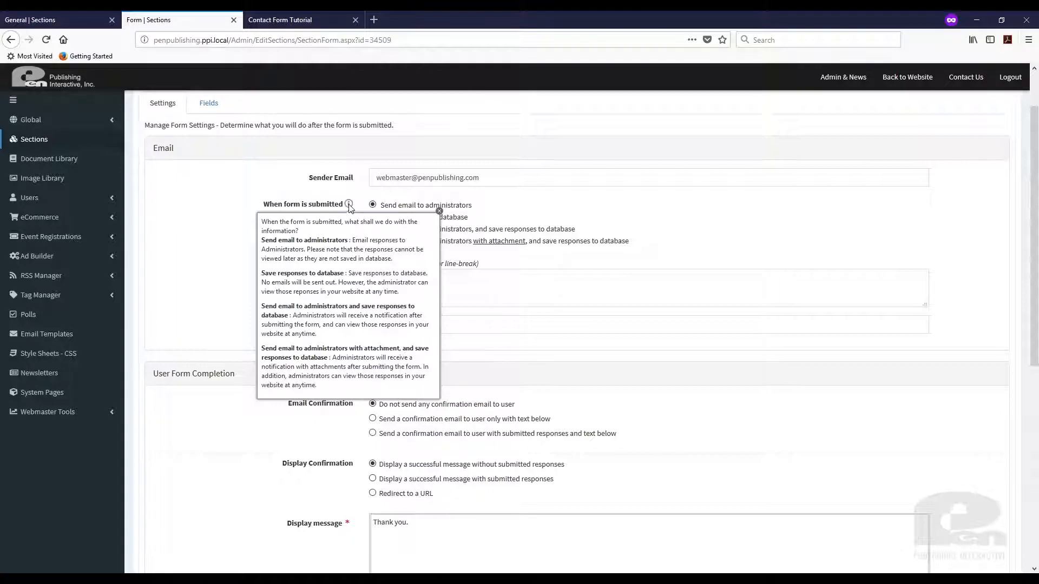
click(439, 210)
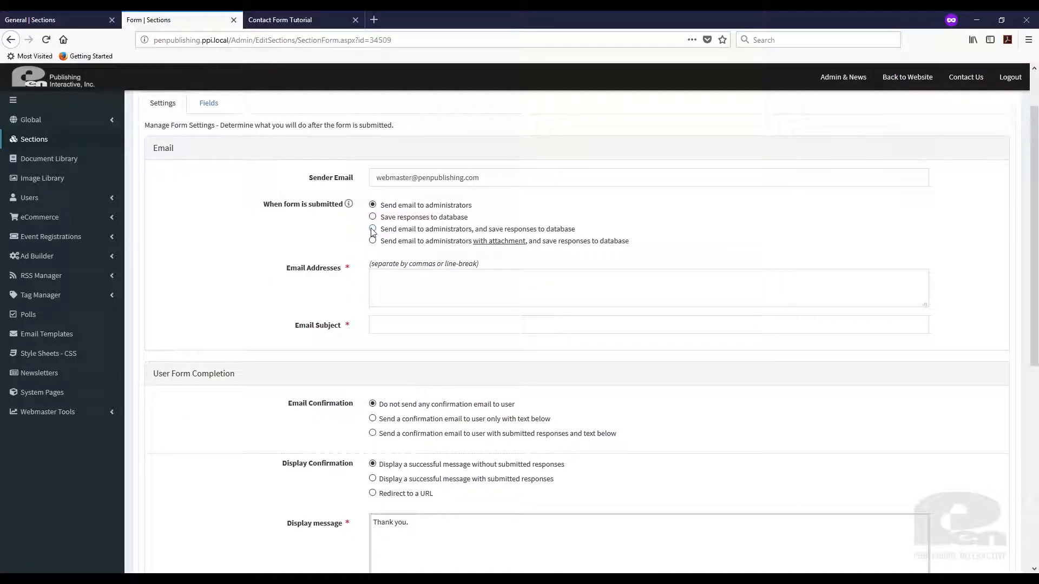
Enter two administrator recipient email addresses and the subject 'Form Submission from website'.
click(434, 279)
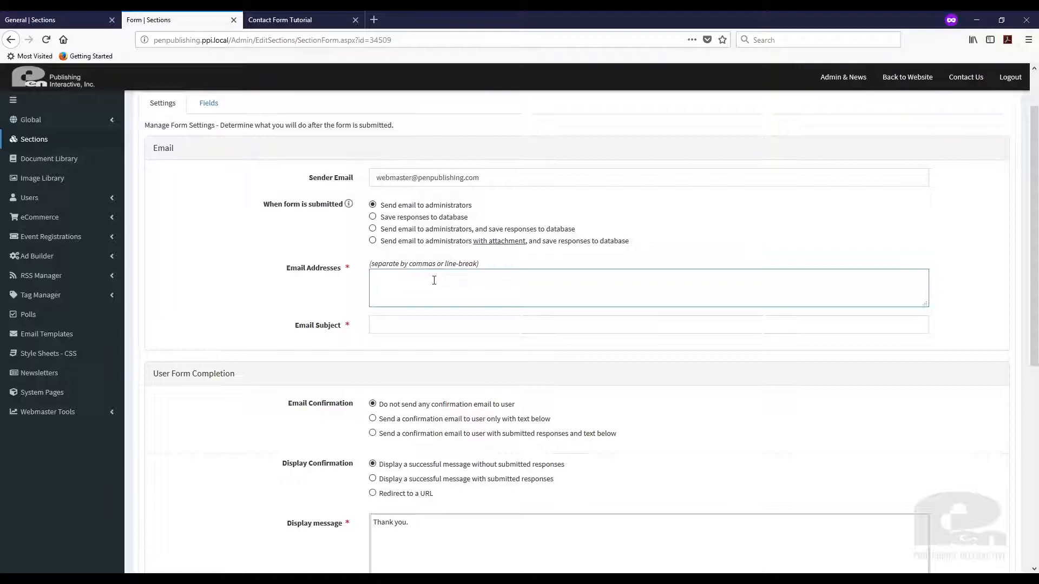
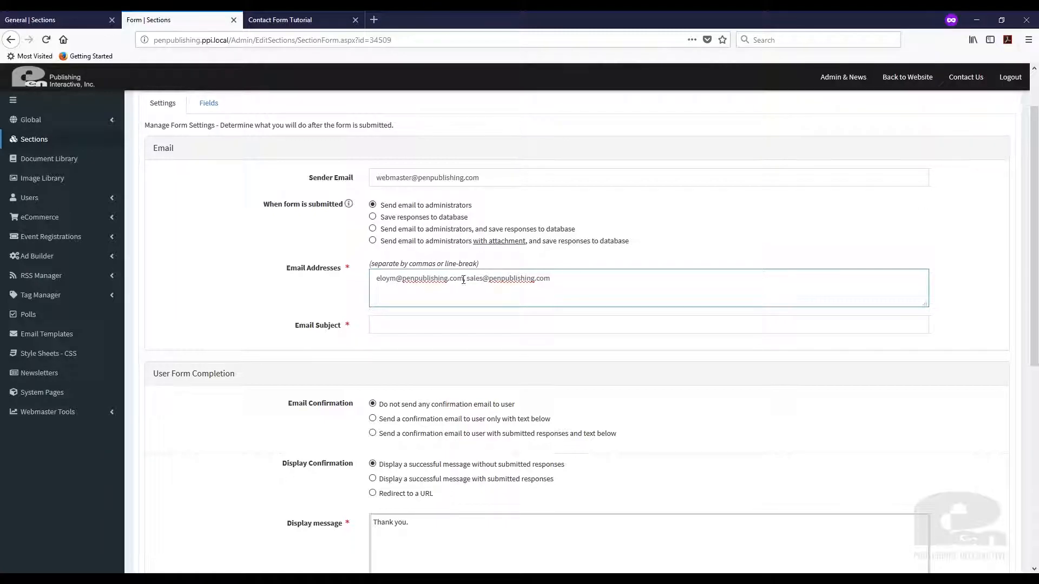
click(434, 326)
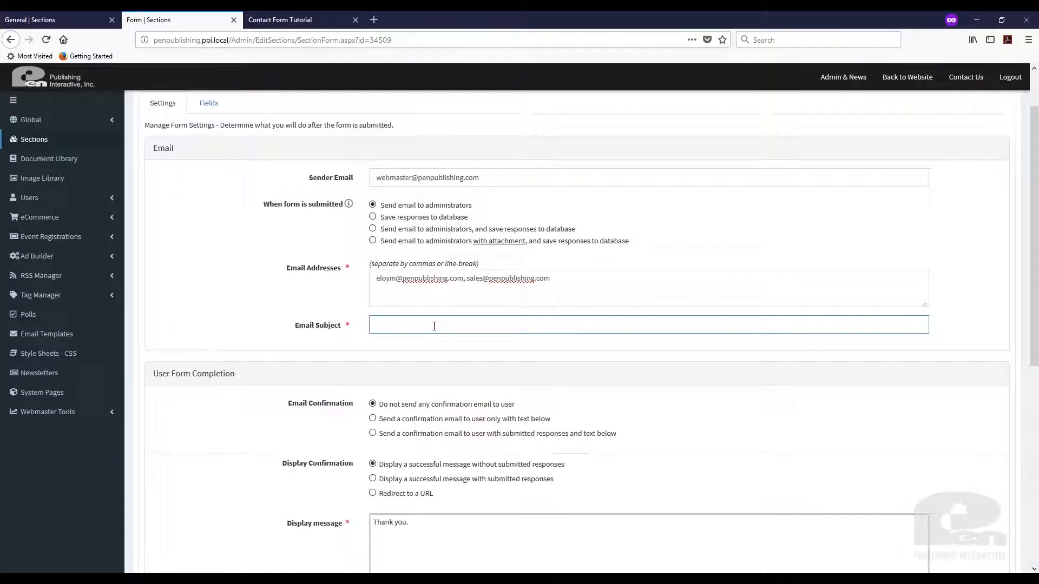
text(Form S)
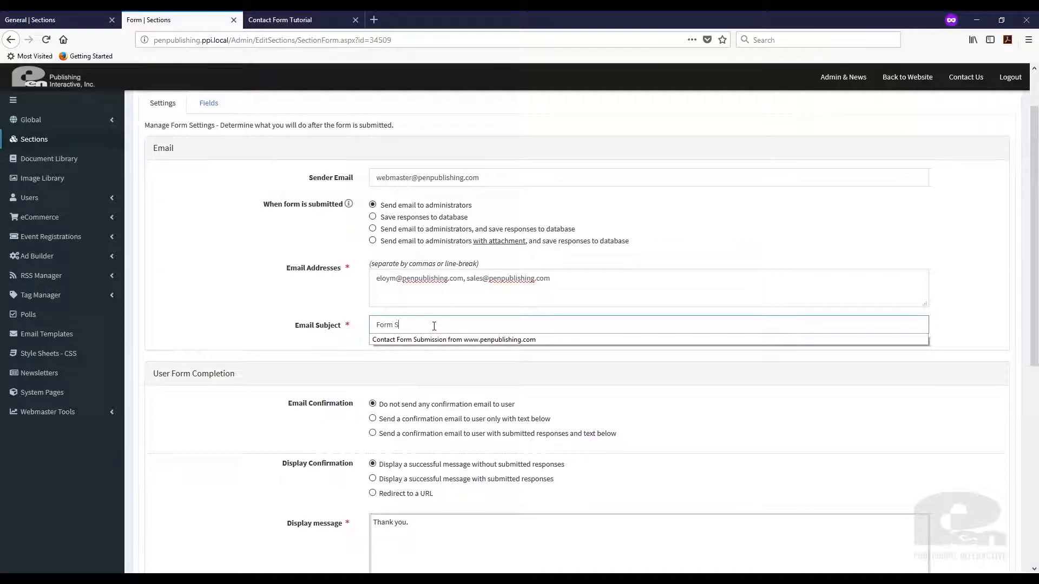
text(ubmission from website)
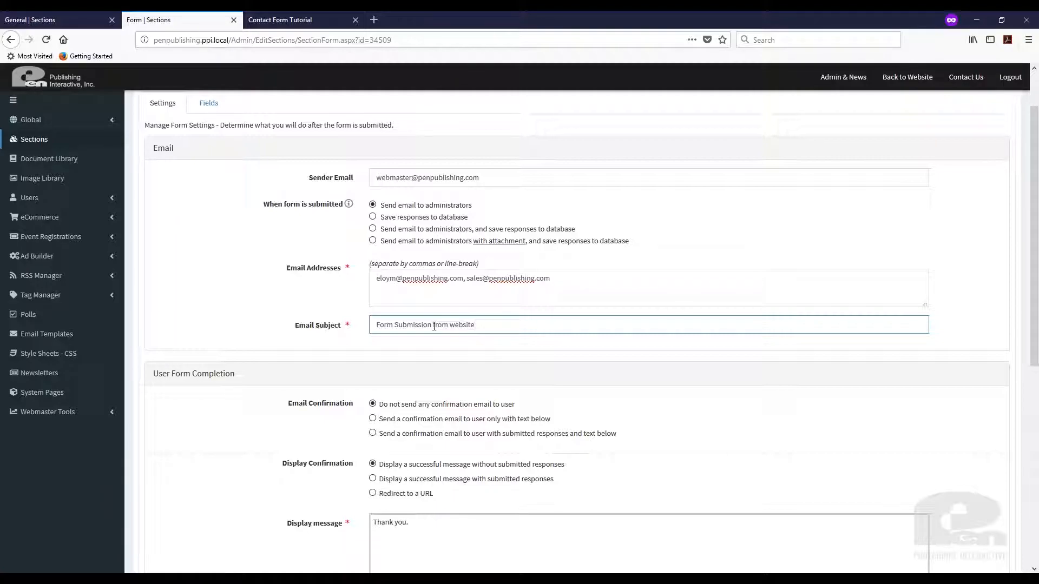
scroll(316, 378, down, 2)
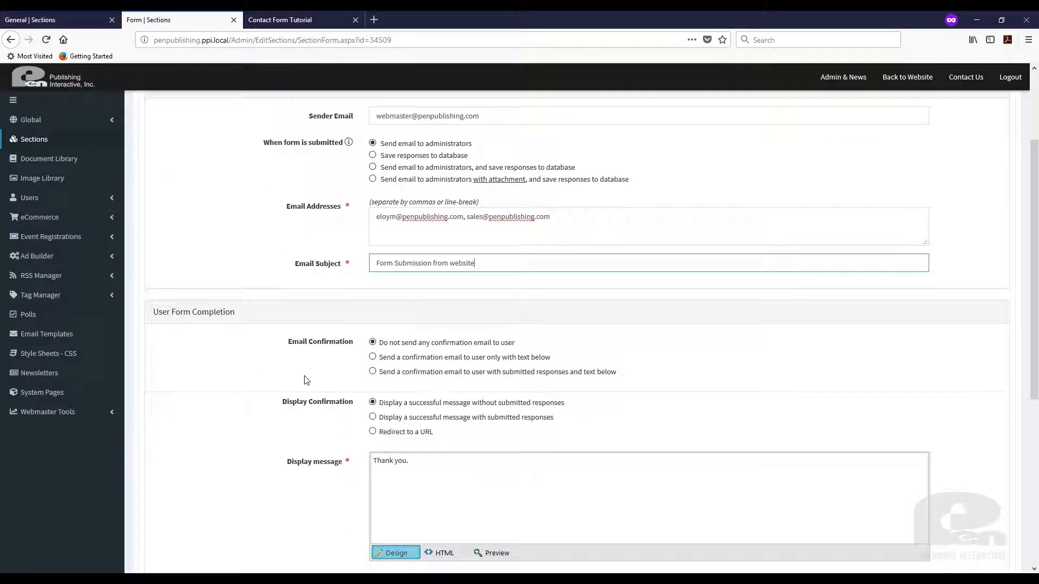
scroll(293, 379, down, 2)
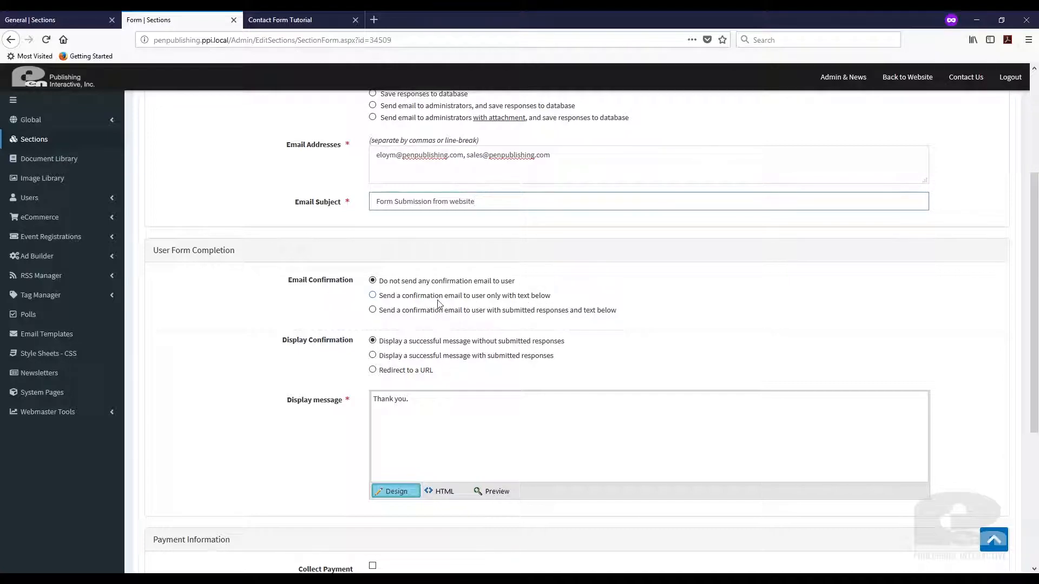
click(372, 295)
click(400, 340)
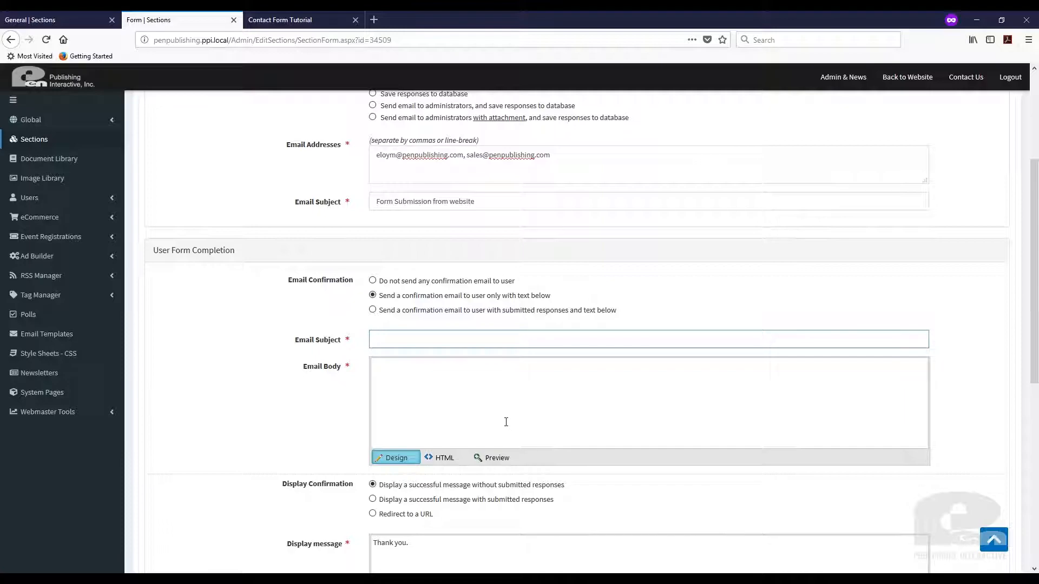
click(372, 310)
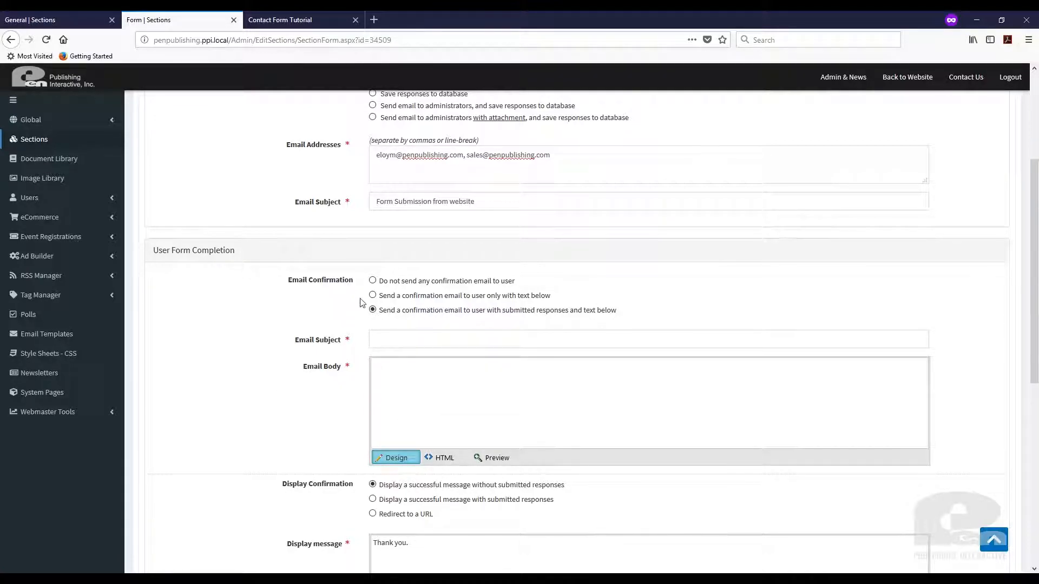
click(373, 281)
click(674, 269)
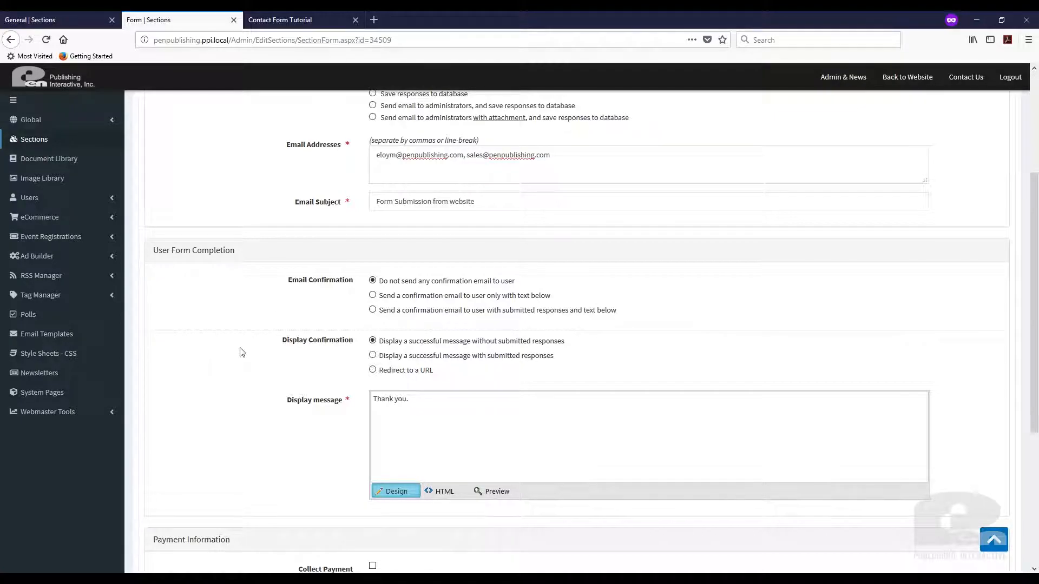
scroll(241, 356, down, 1)
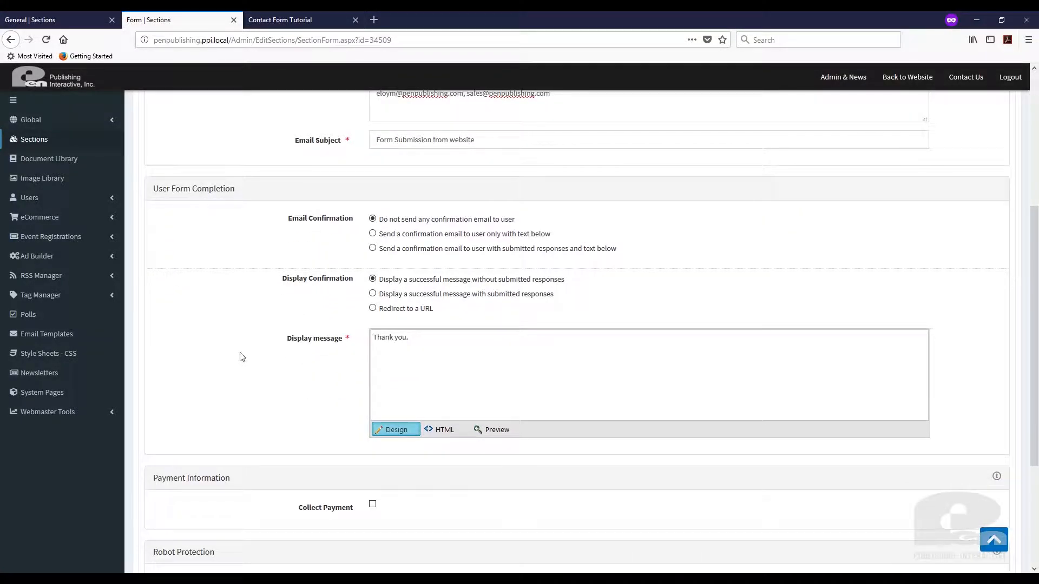
scroll(242, 358, up, 1)
scroll(242, 357, down, 1)
drag(420, 338, 352, 341)
Set the confirmation to redirect to a URL and enable payment collection via AuthorizeNet.
click(240, 303)
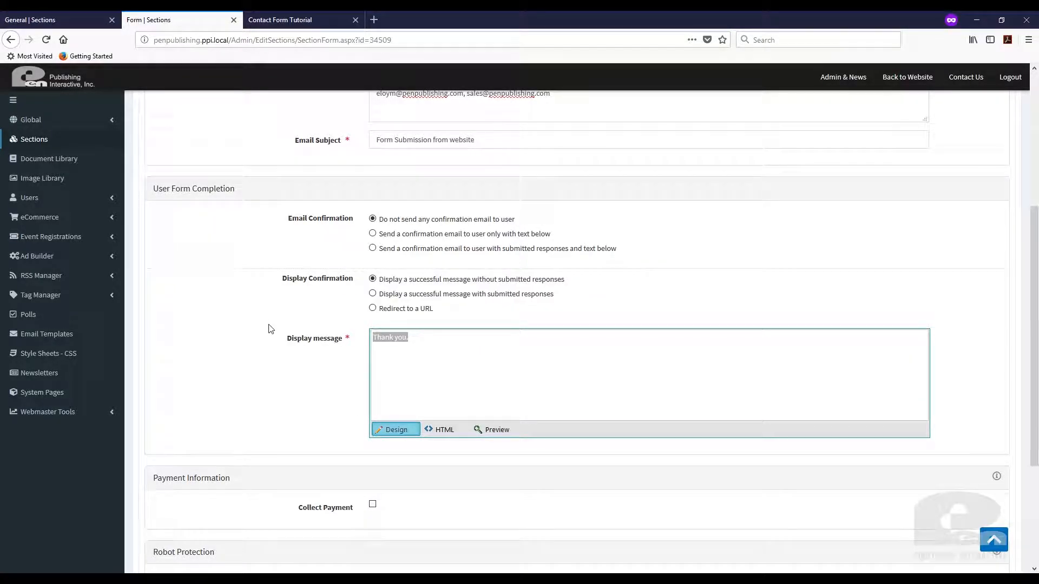
click(373, 293)
click(373, 310)
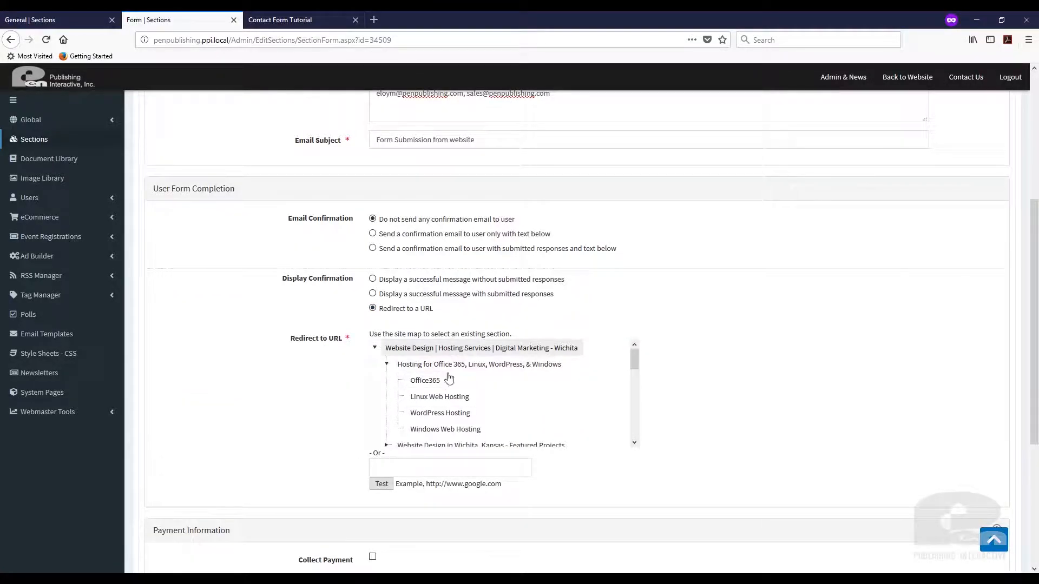
click(428, 469)
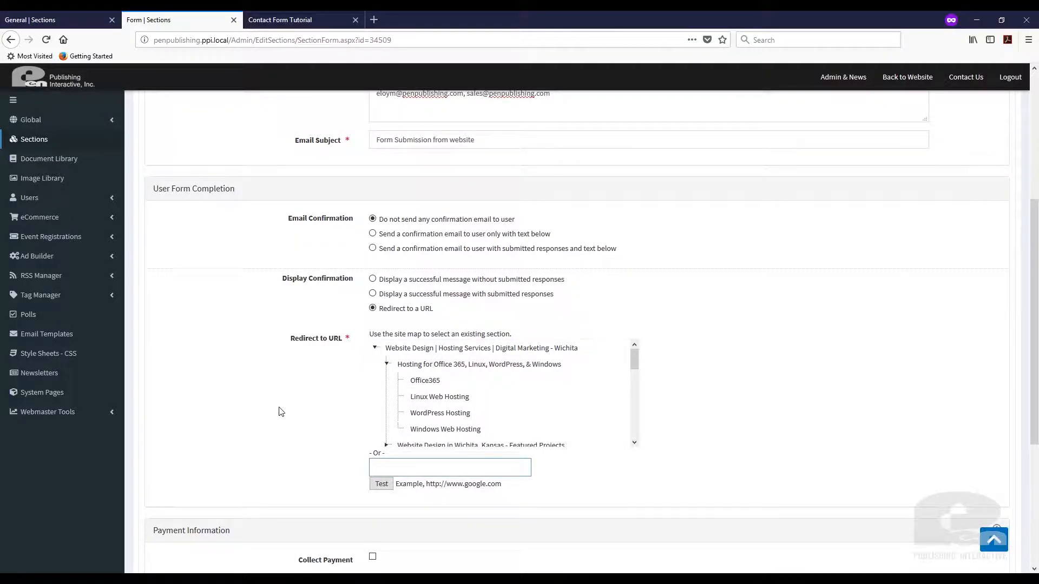
scroll(281, 412, down, 3)
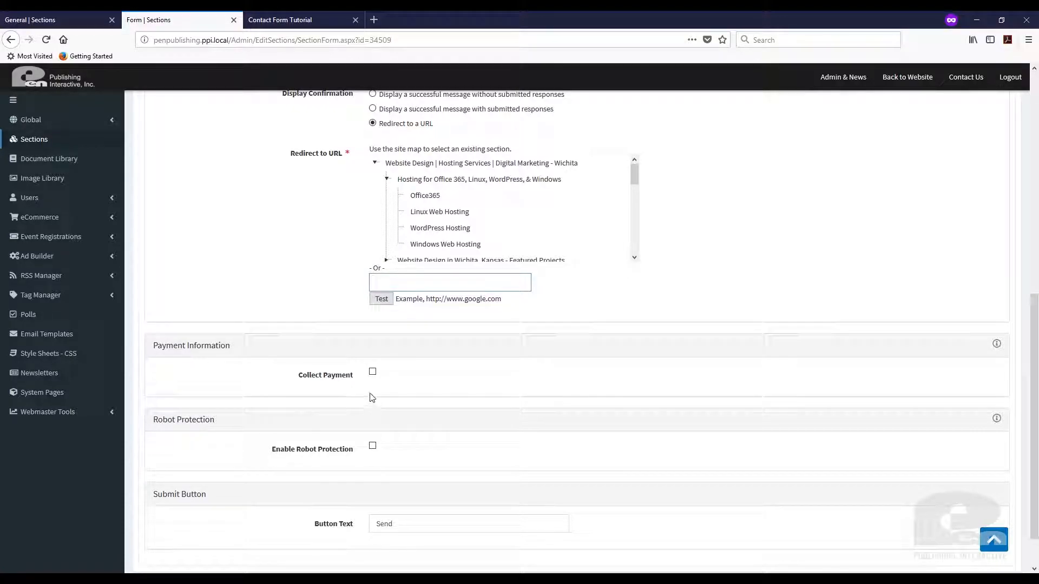
click(374, 373)
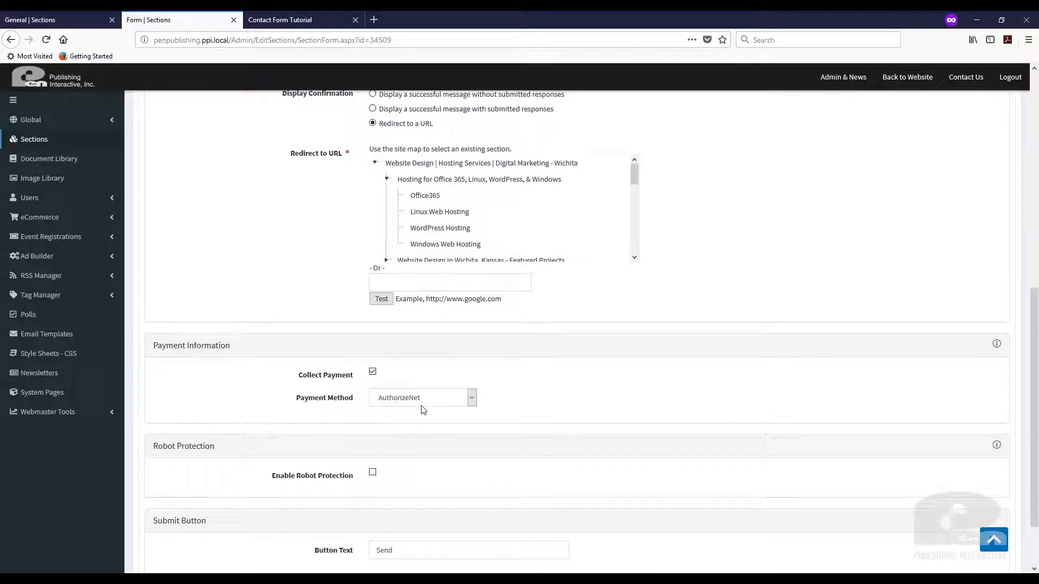
Turn off payment collection, confirming that payment settings will be dropped.
click(373, 372)
click(656, 269)
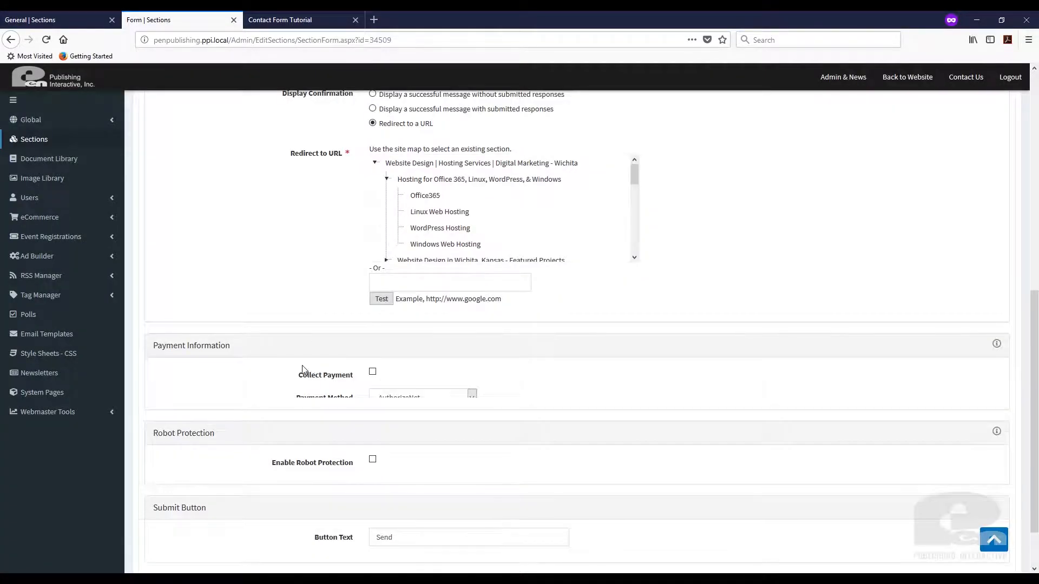
scroll(297, 376, down, 2)
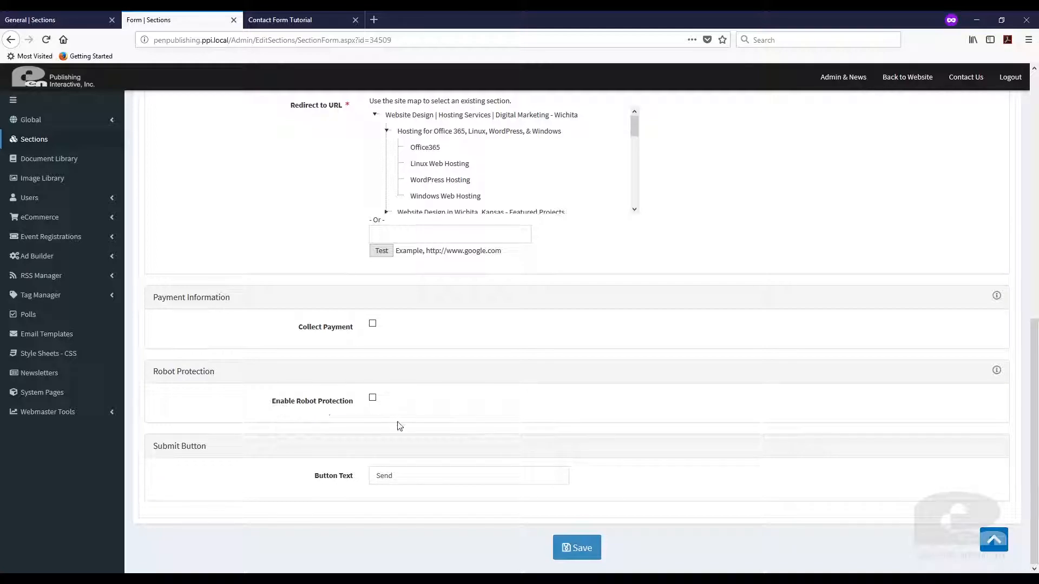
Enable robot protection in Invisible TextBox mode and check its help popover.
click(373, 399)
click(471, 425)
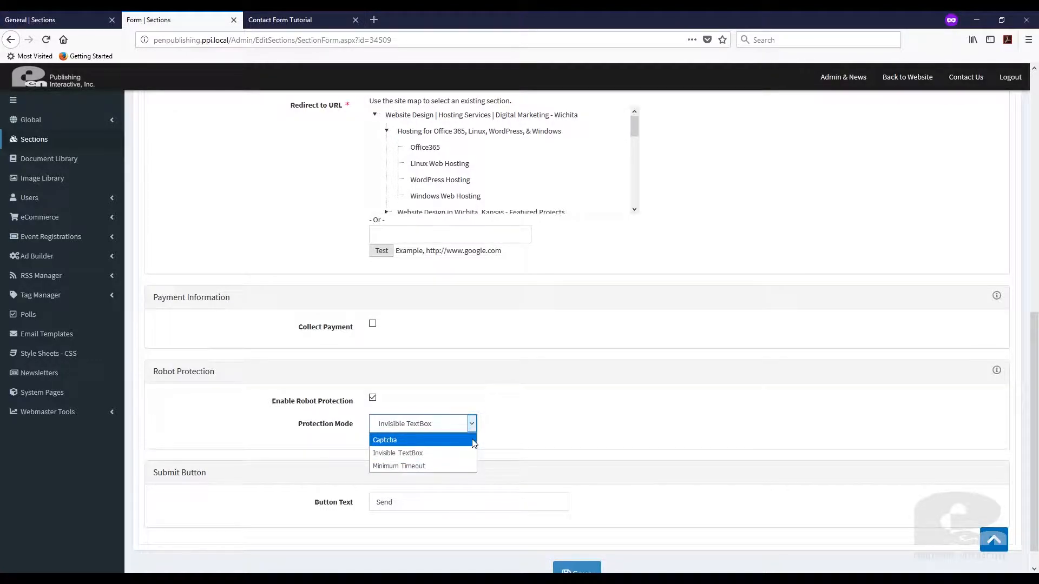
click(525, 437)
click(997, 370)
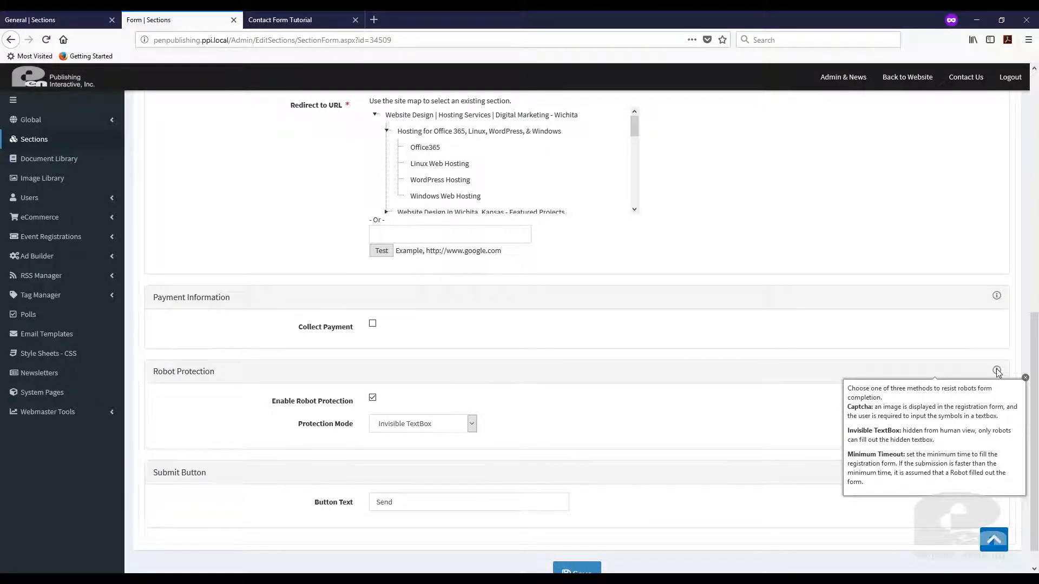
click(1025, 378)
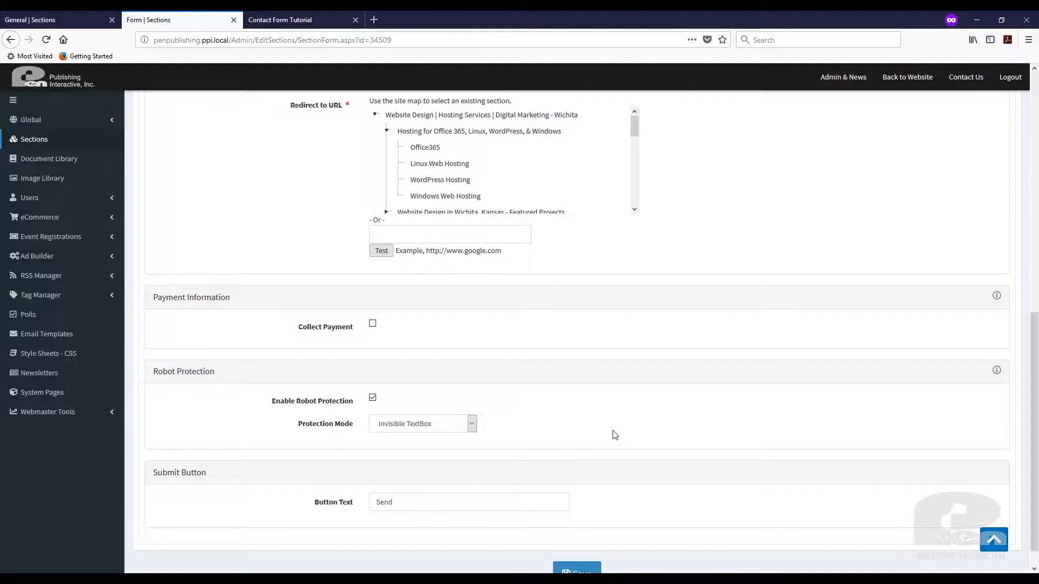
Review the 'Send' submit button text and save the form settings.
drag(412, 502, 356, 499)
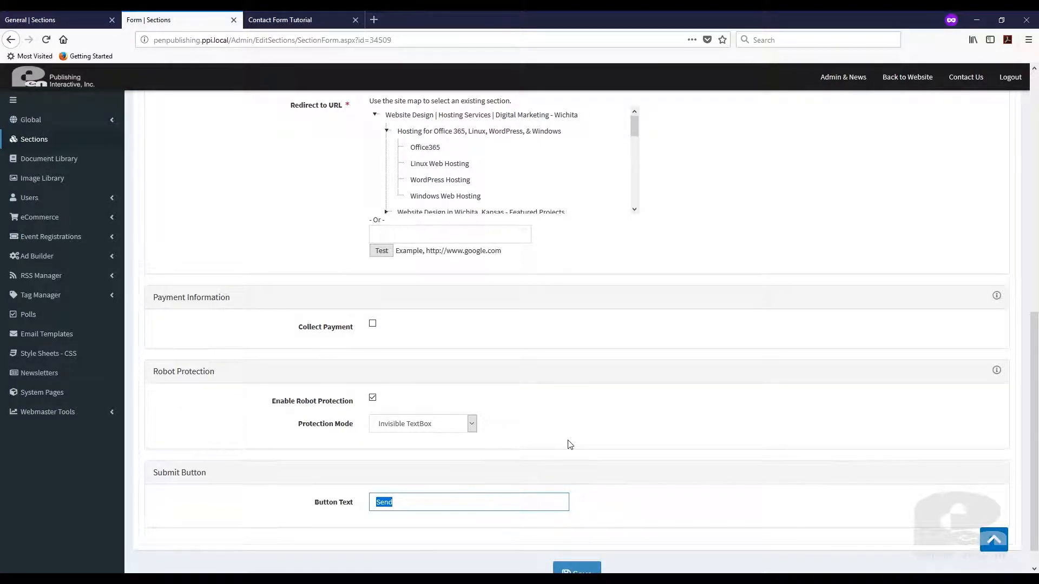
scroll(569, 487, down, 1)
click(570, 549)
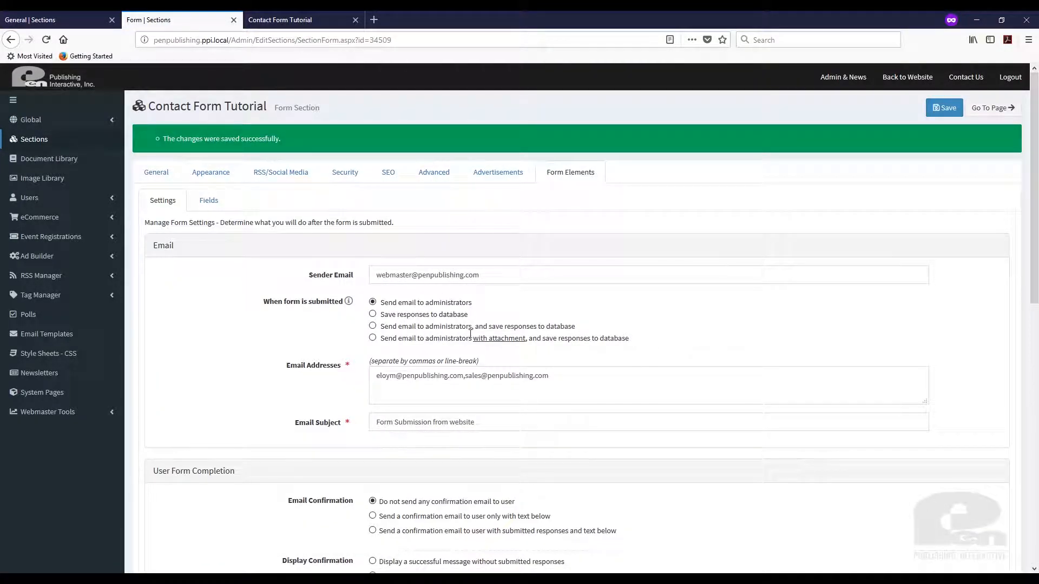
From the form's Fields list, start a new field and list the available field types.
click(207, 201)
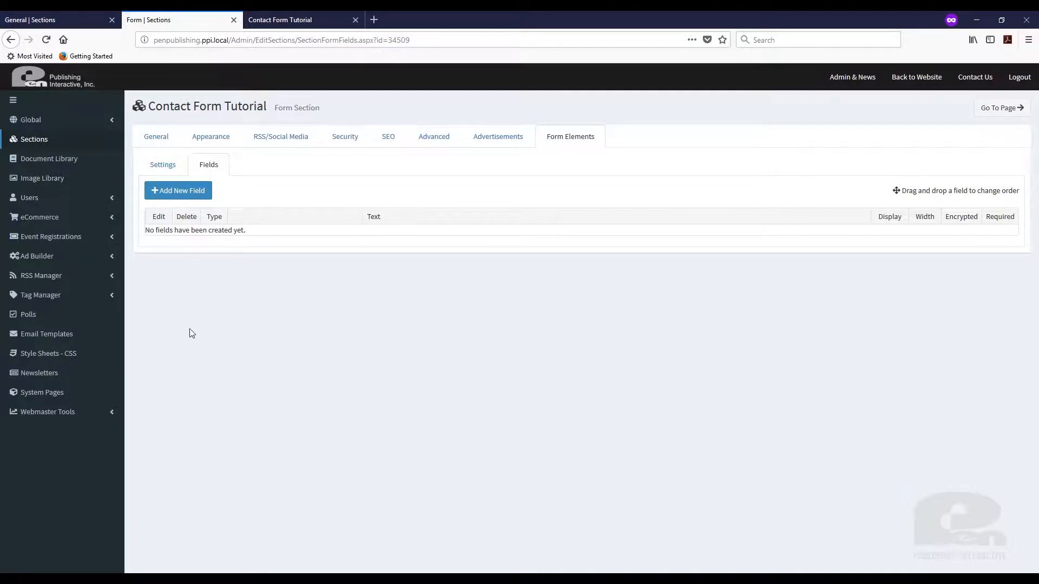
click(204, 193)
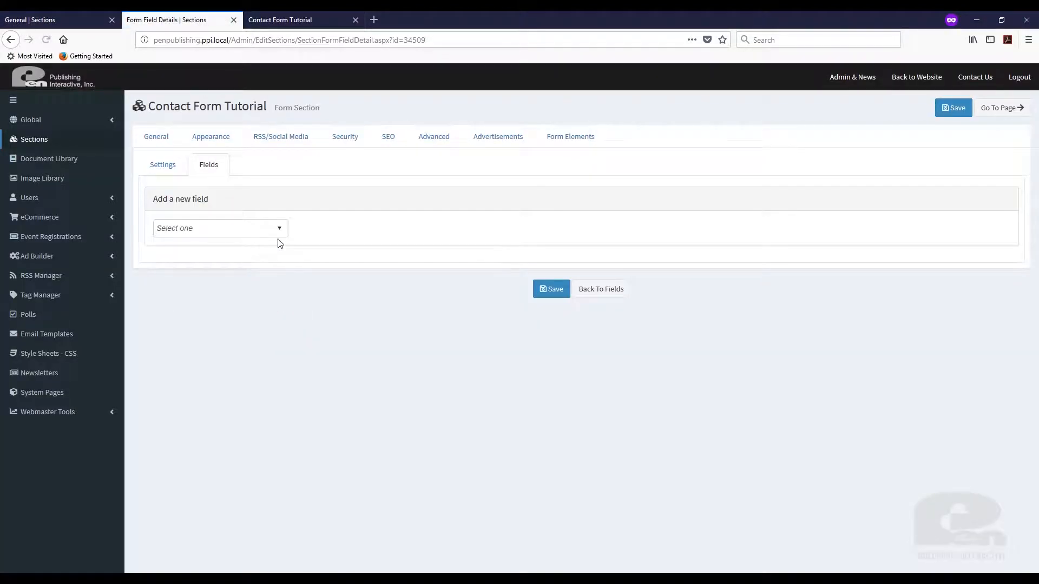
click(280, 233)
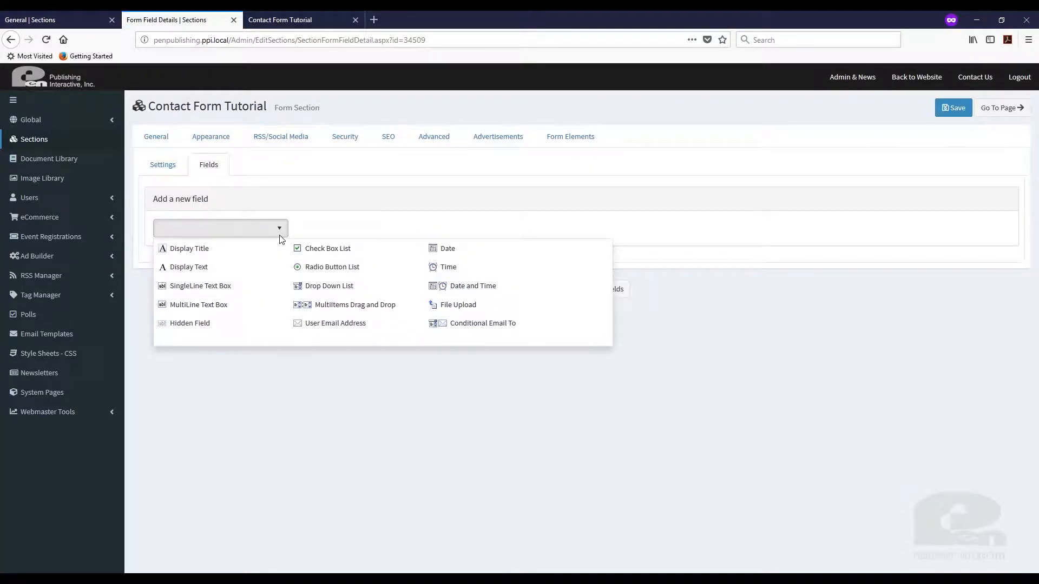
Add a SingleLine Text Box labelled 'Name' with no specific format and save it.
click(215, 288)
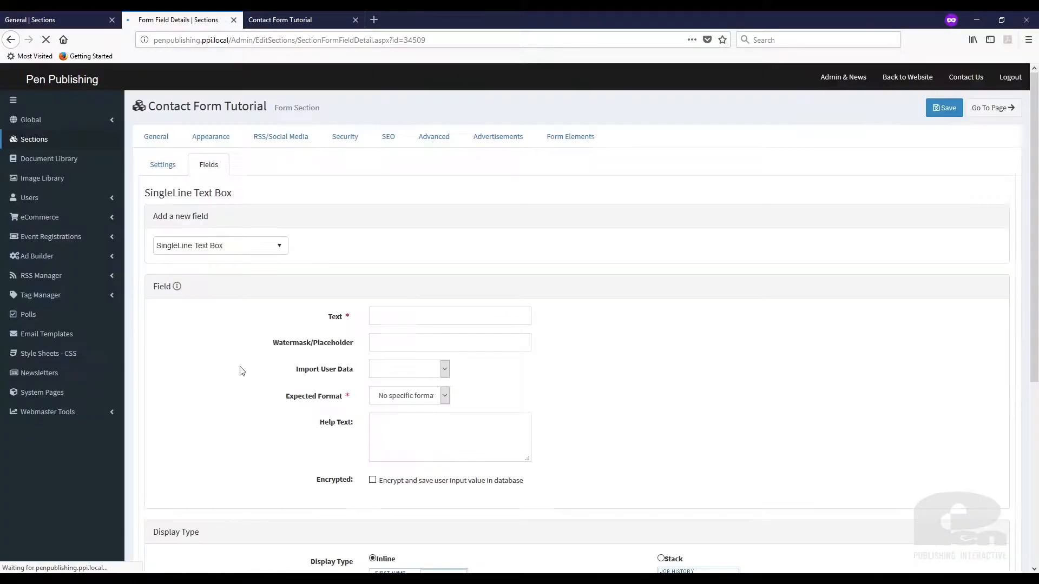
click(378, 319)
text(Nam)
click(677, 334)
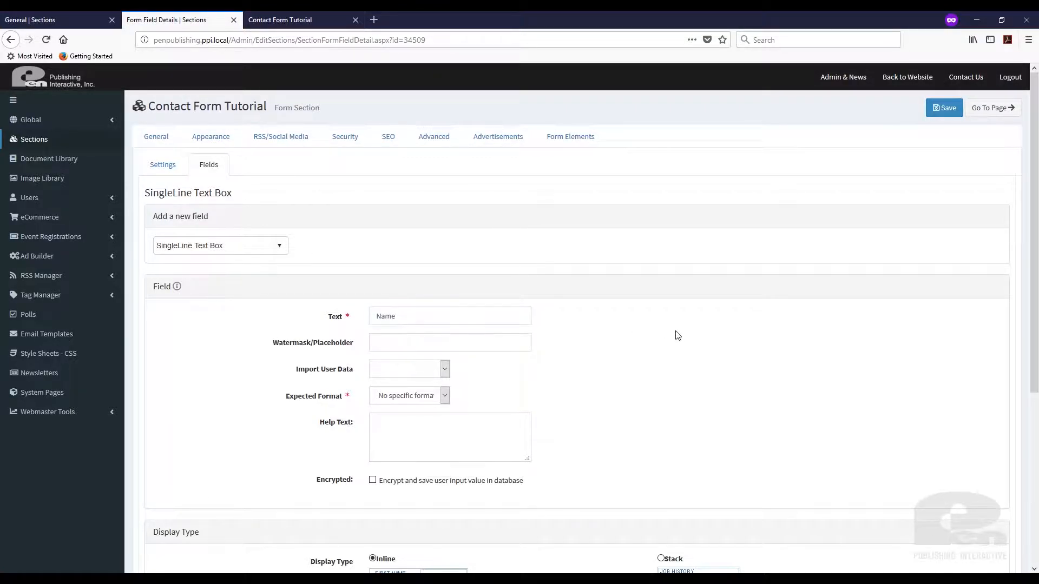
scroll(589, 396, down, 2)
click(442, 335)
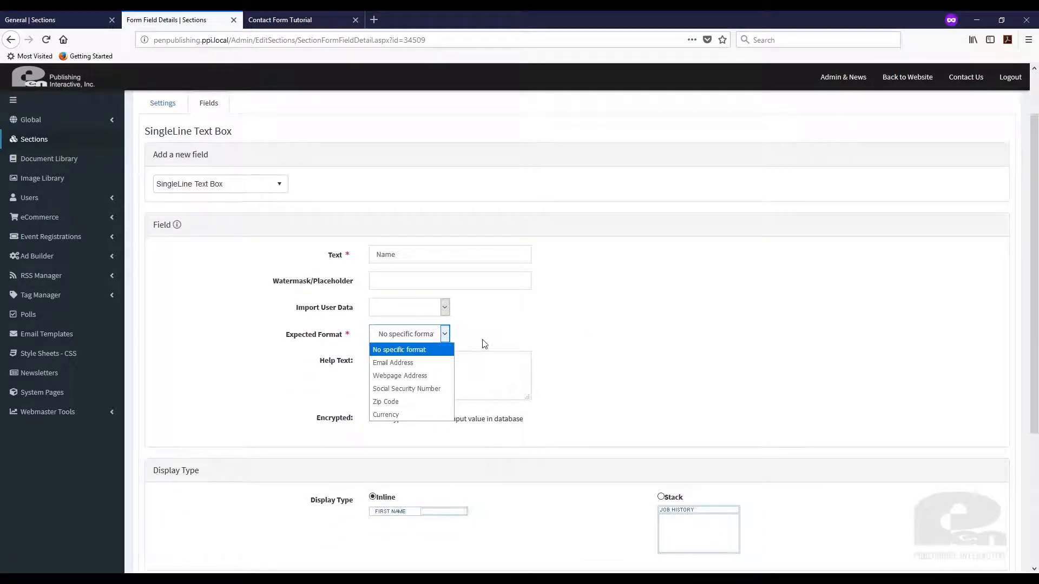
click(579, 338)
scroll(580, 338, down, 2)
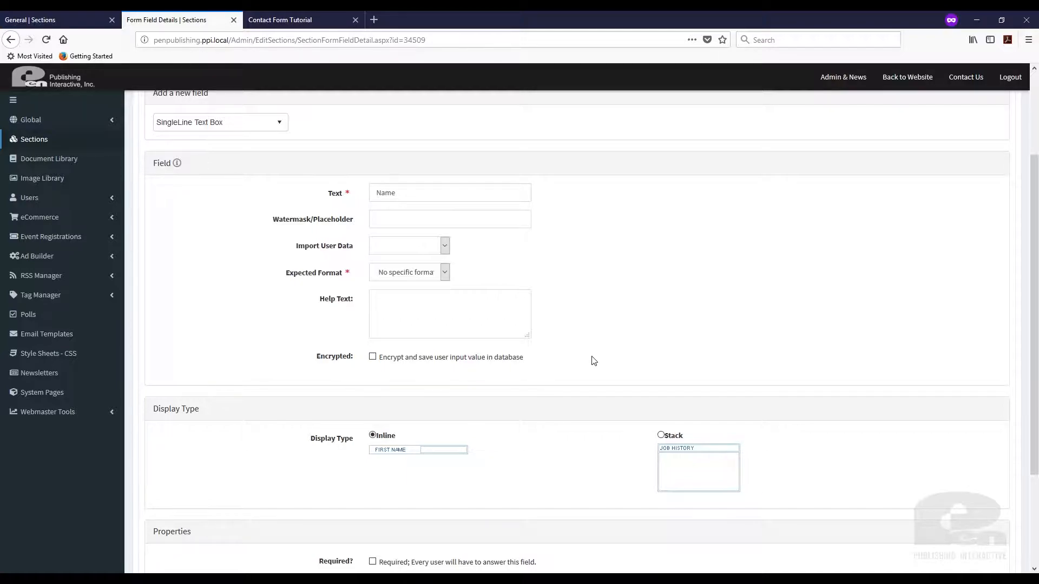
scroll(487, 379, down, 2)
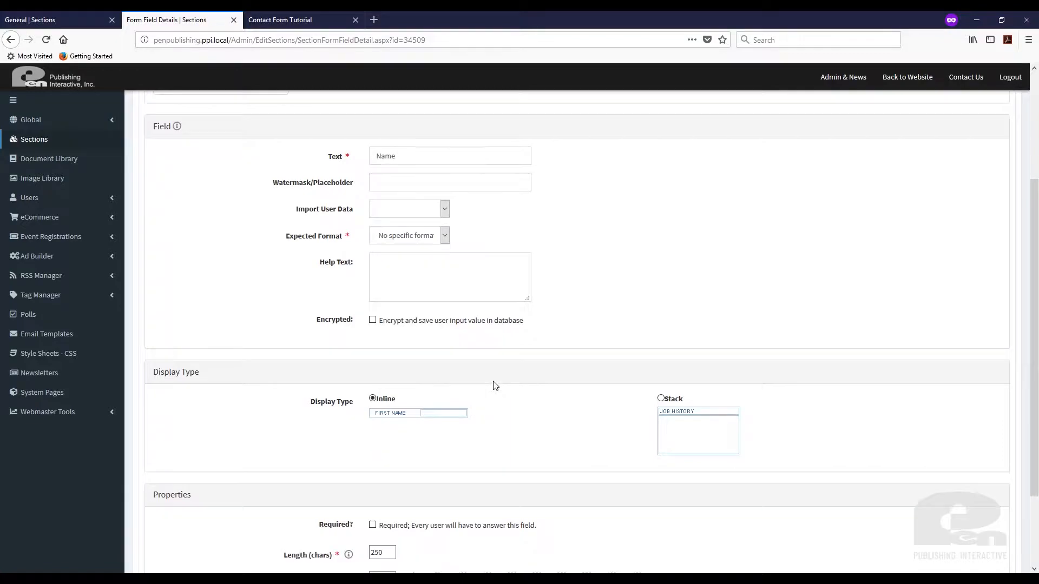
scroll(530, 345, down, 2)
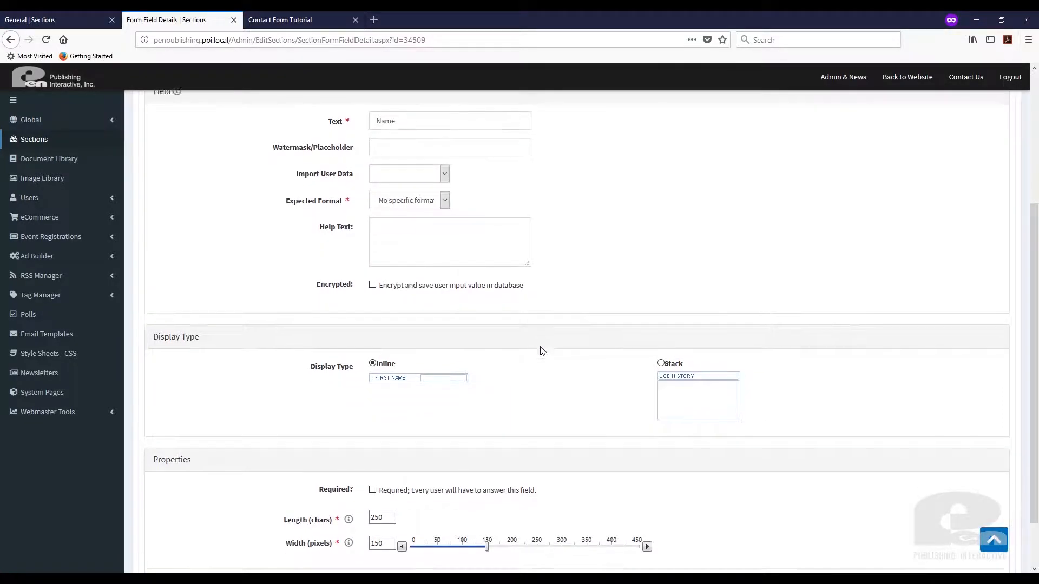
click(448, 187)
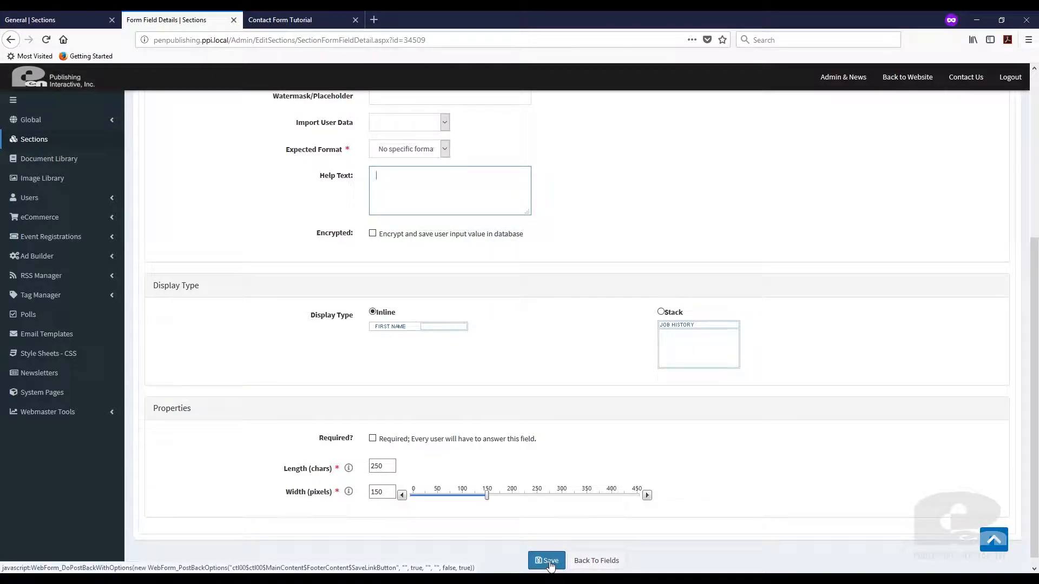
click(550, 564)
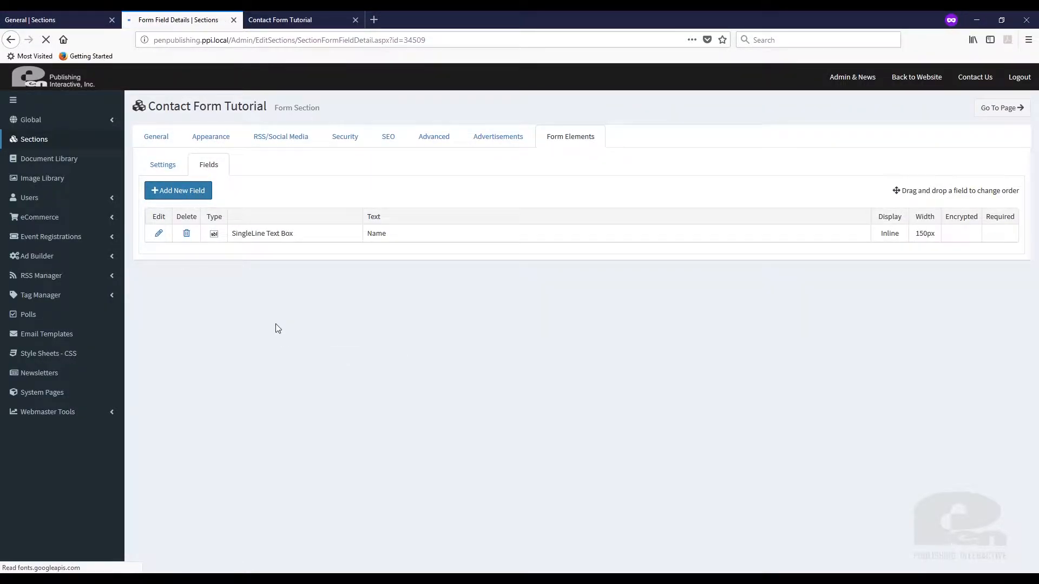
Create a single-line Email field requiring an email address format.
click(278, 229)
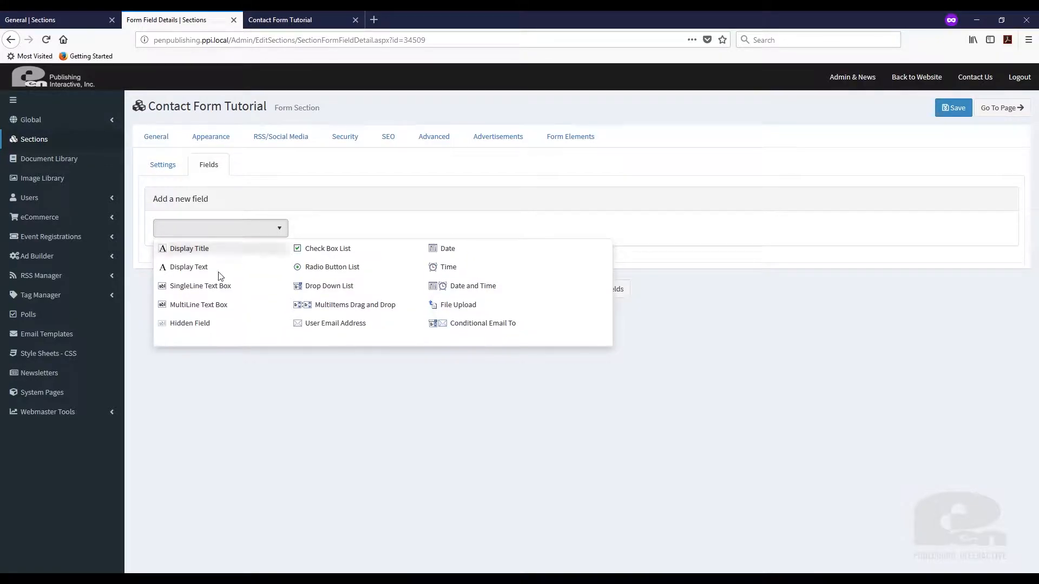
click(210, 287)
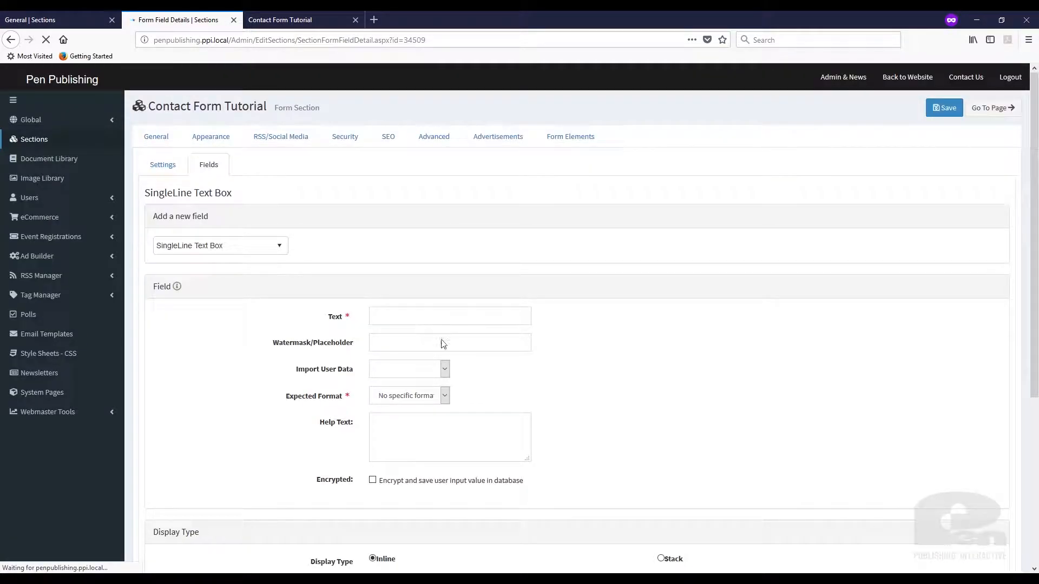
click(447, 315)
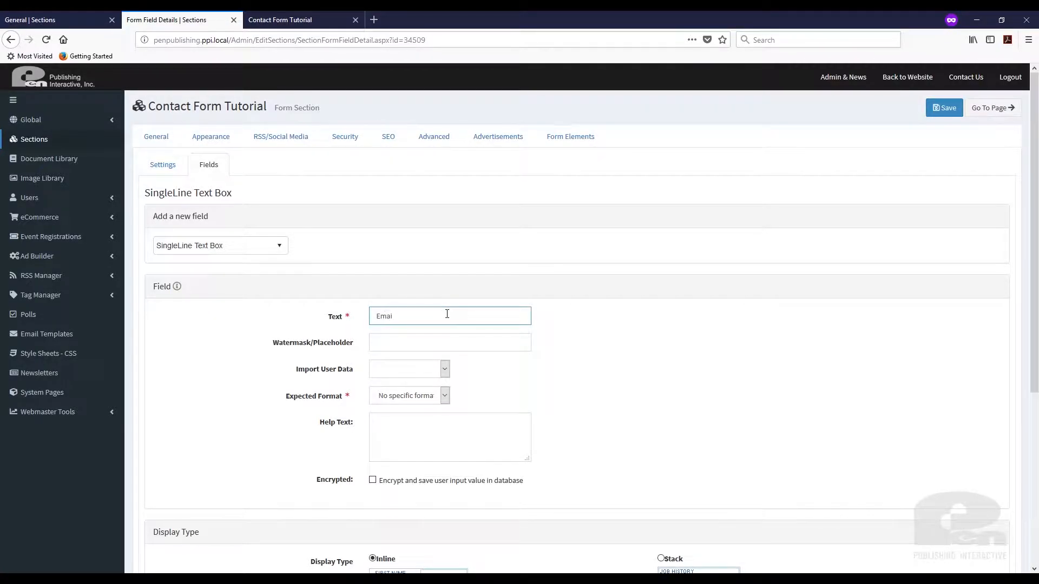
click(444, 396)
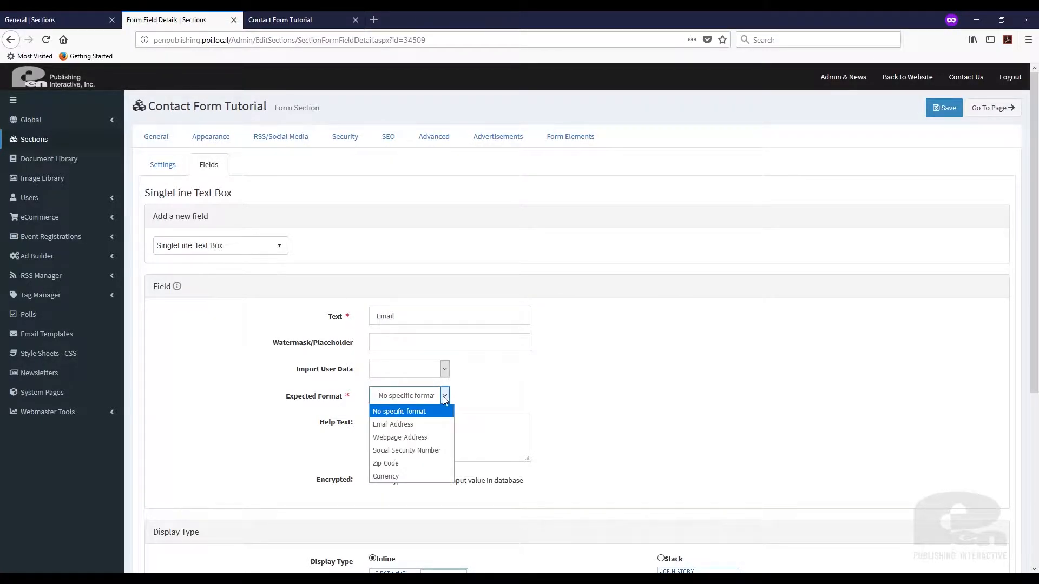
click(427, 427)
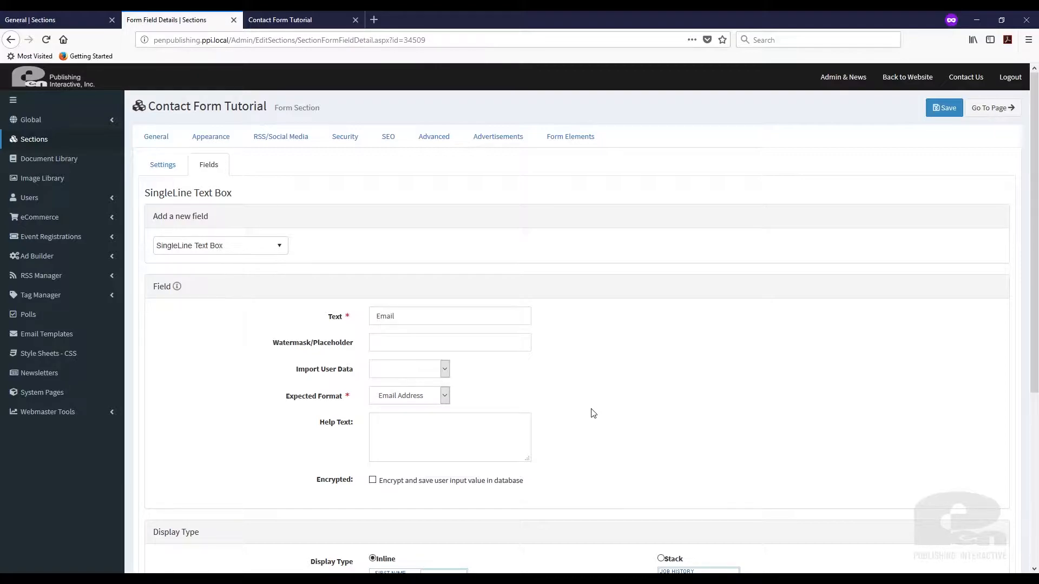
Make the Email field required with error message 'Email is required.' and save it.
scroll(594, 413, down, 5)
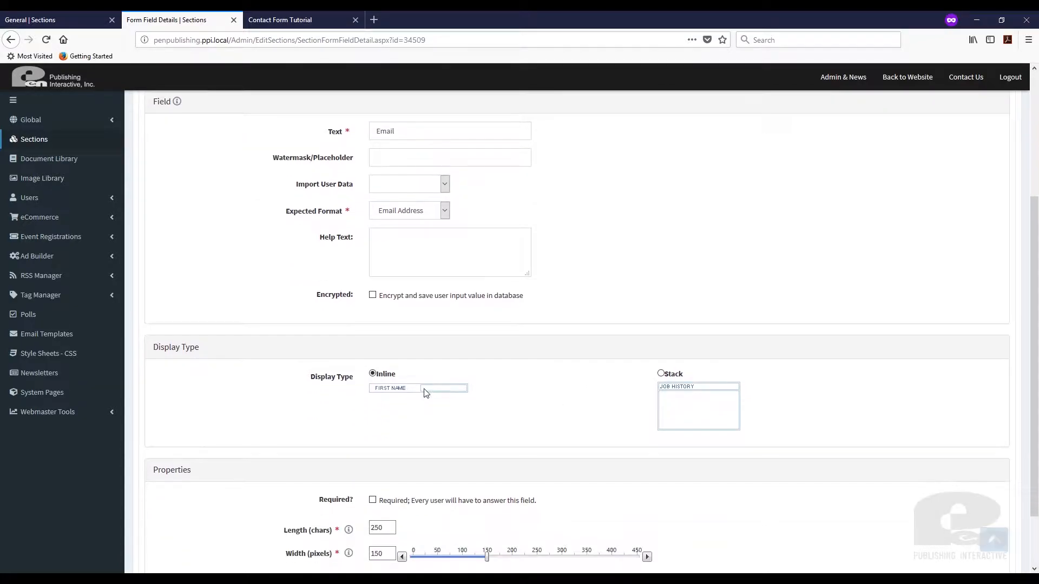
scroll(507, 406, down, 2)
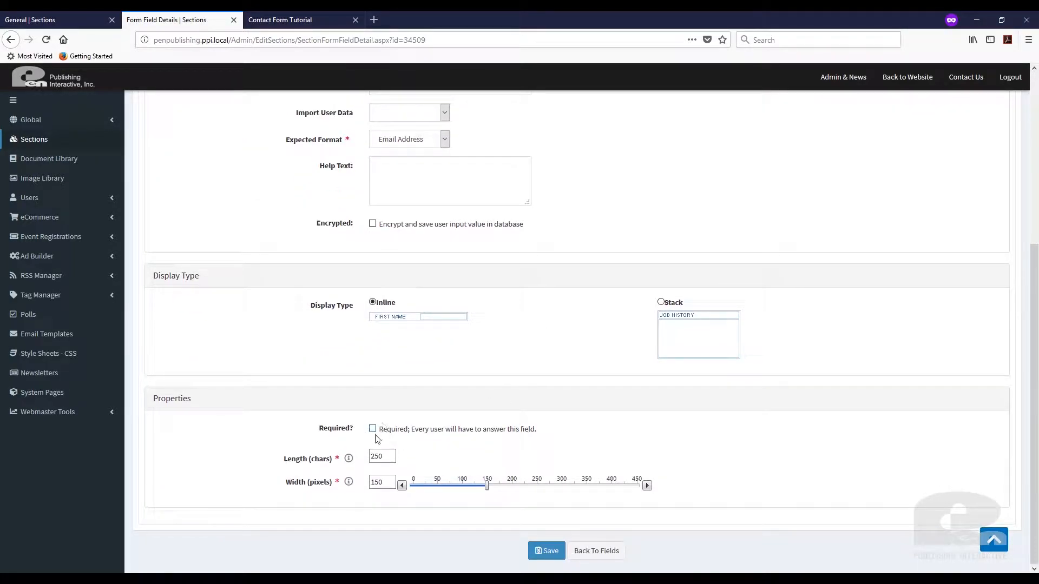
click(372, 430)
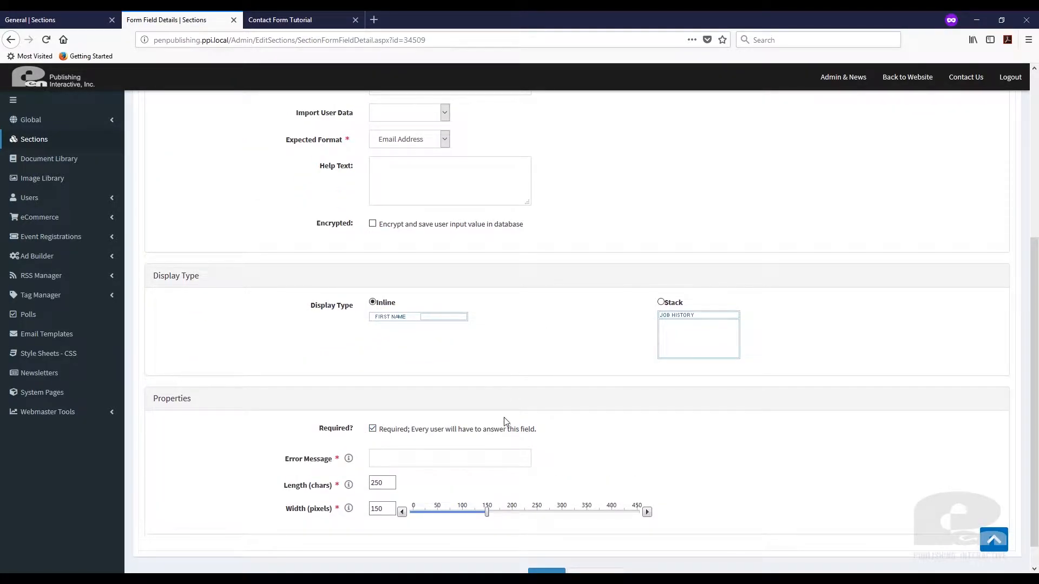
scroll(520, 428, down, 1)
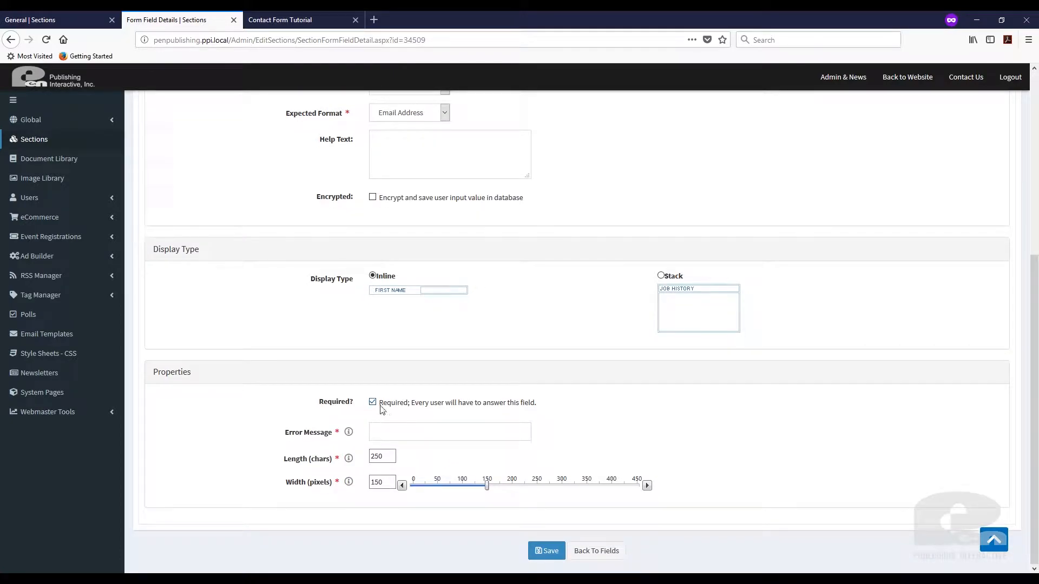
click(476, 435)
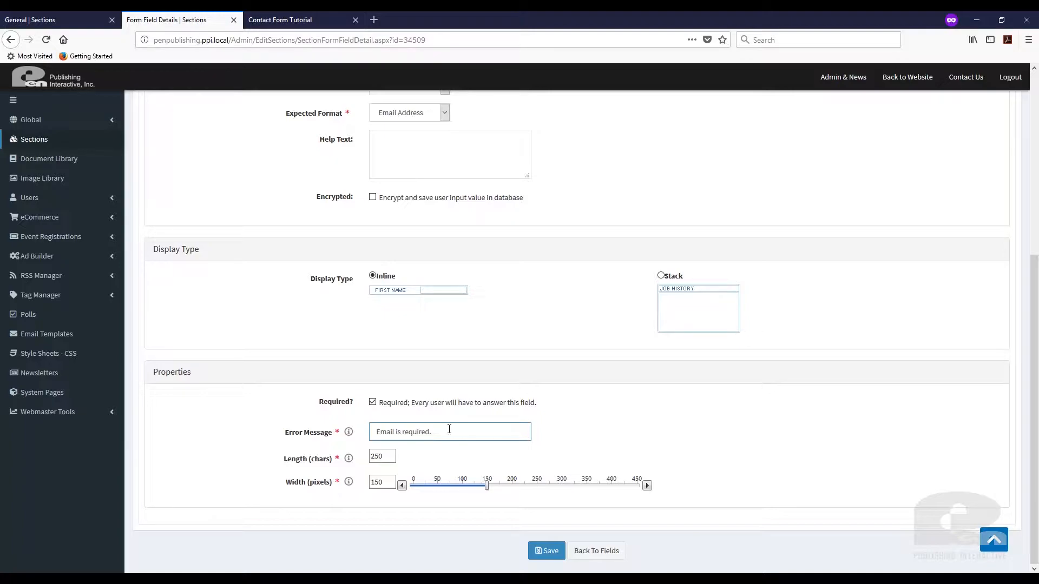
click(545, 551)
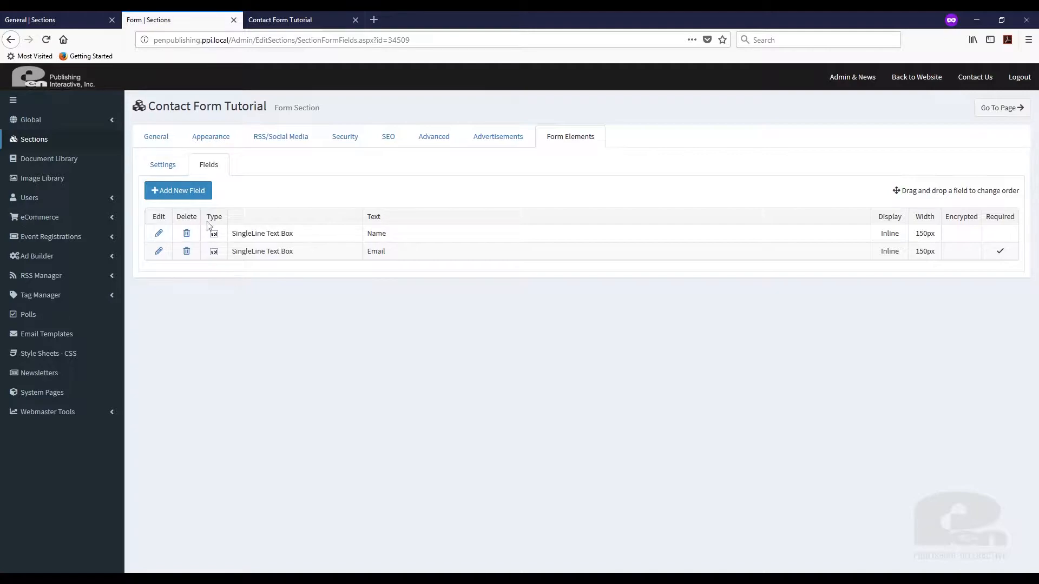
Start a new field of type MultiLine Text Box.
click(204, 195)
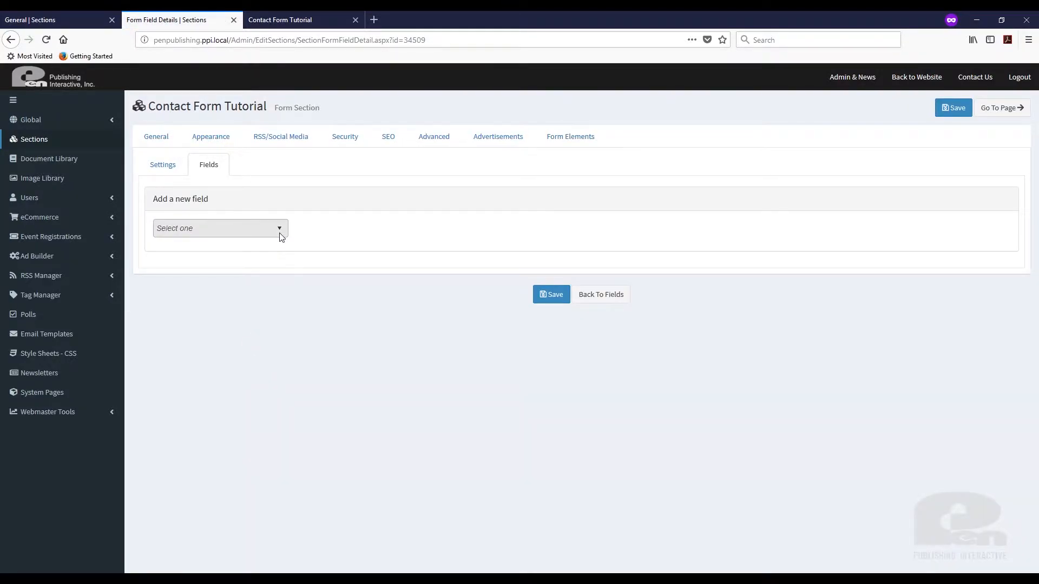
click(281, 232)
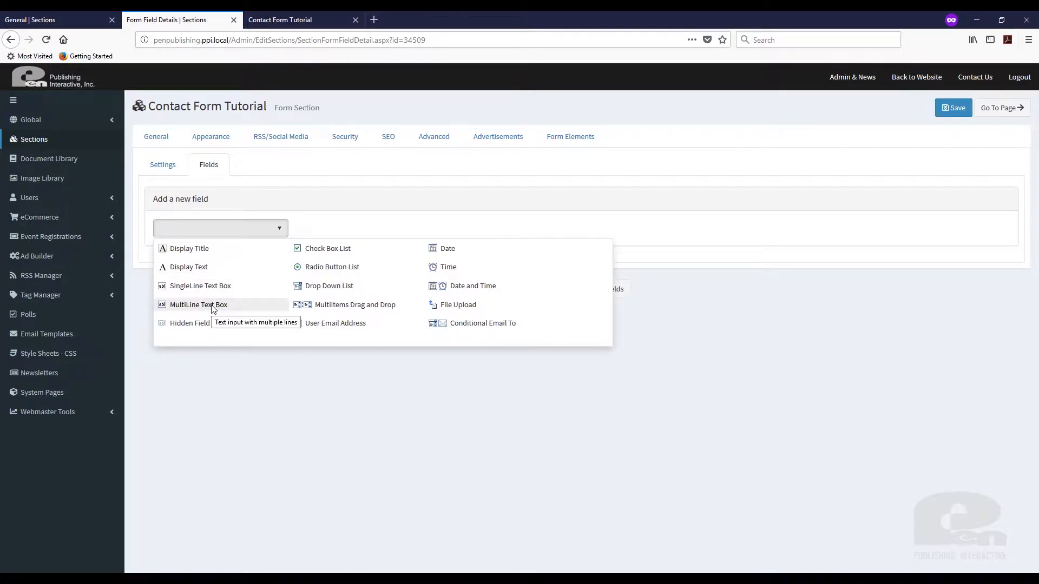
click(198, 305)
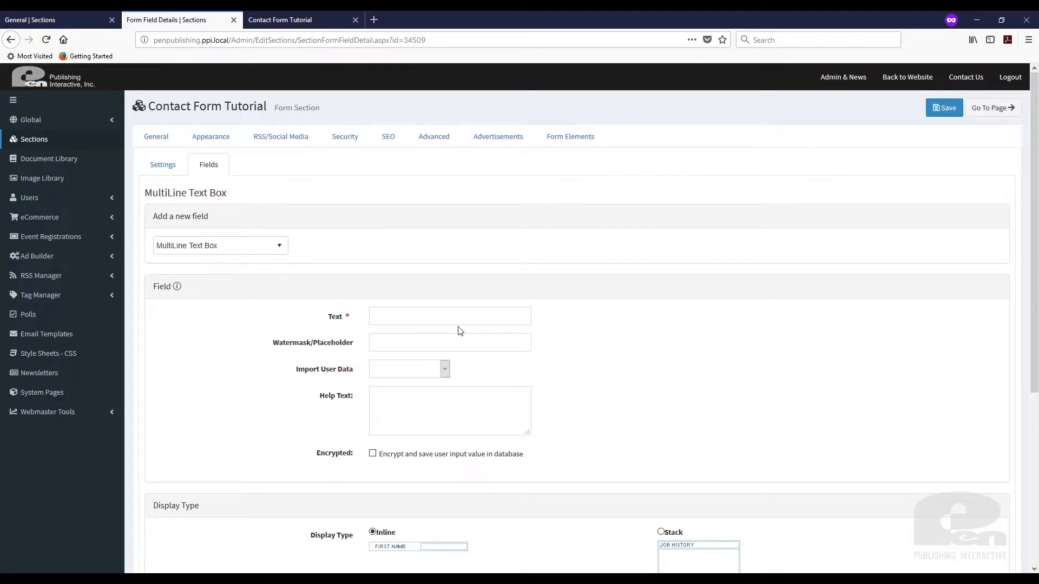
Label the multiline field 'Your Message or Request:' and save it.
click(463, 321)
text(You)
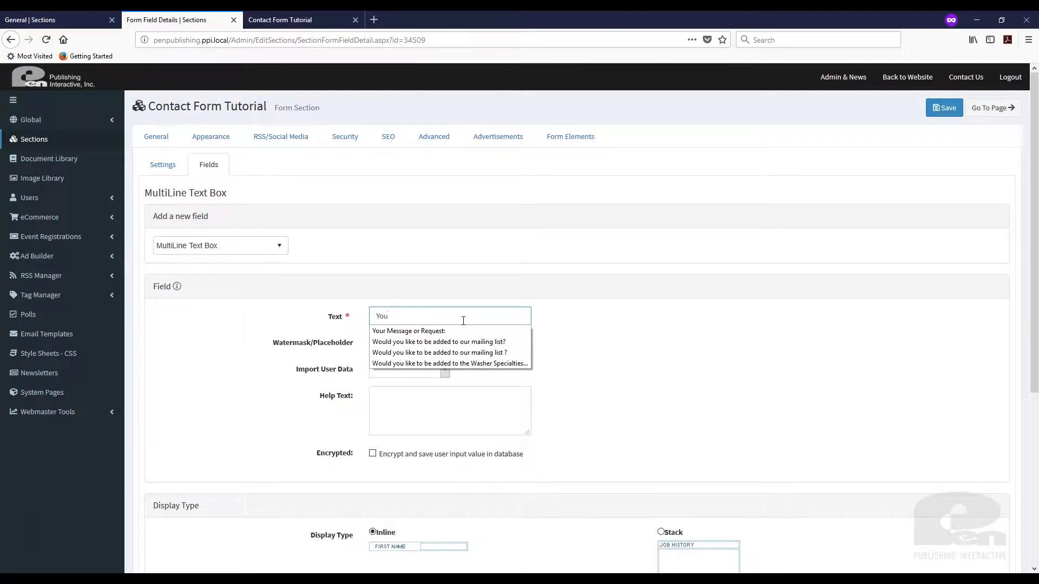
click(433, 341)
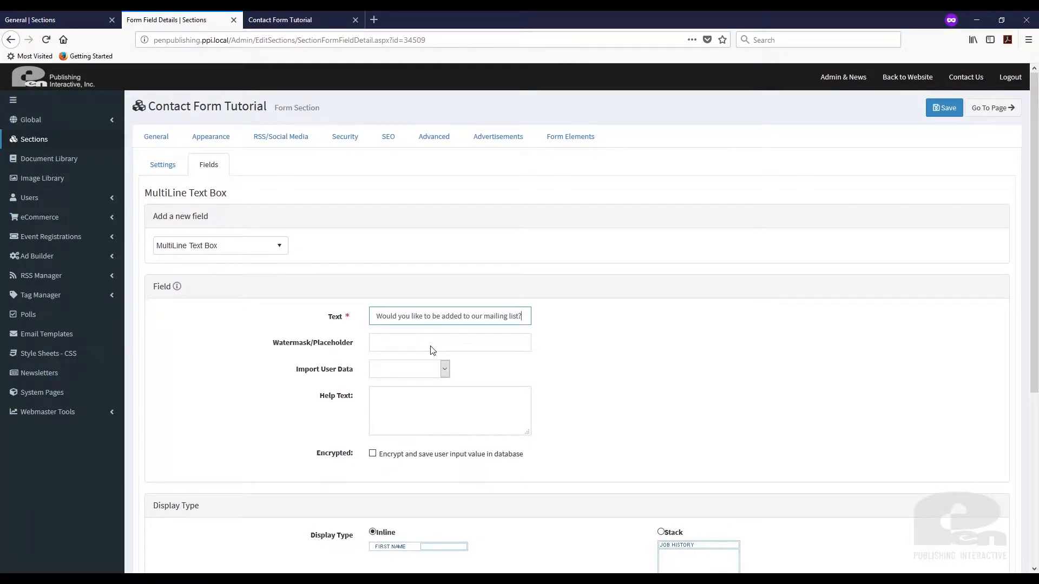
click(432, 316)
key(ctrl+a)
text(Your)
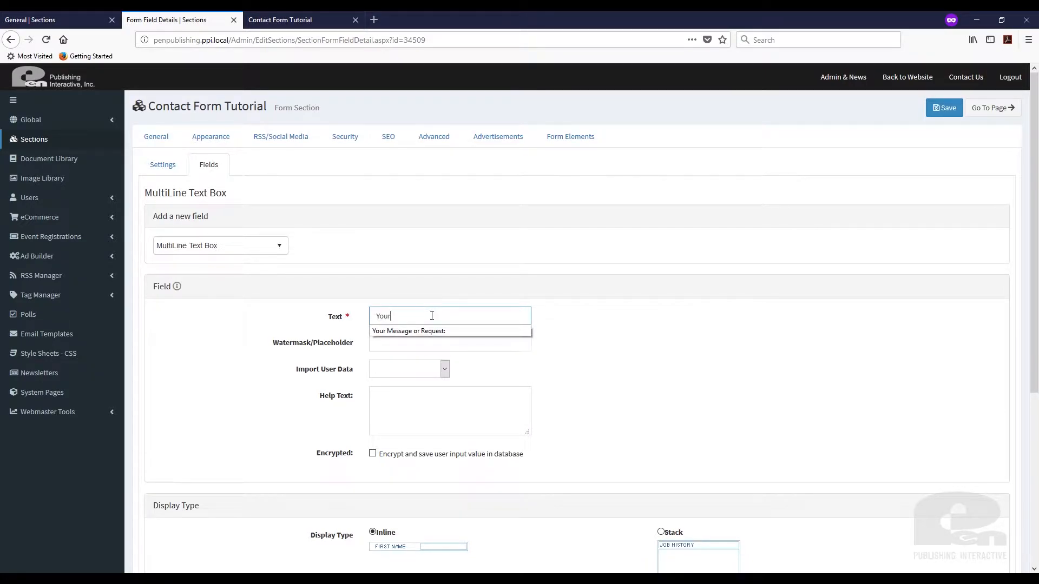
click(432, 332)
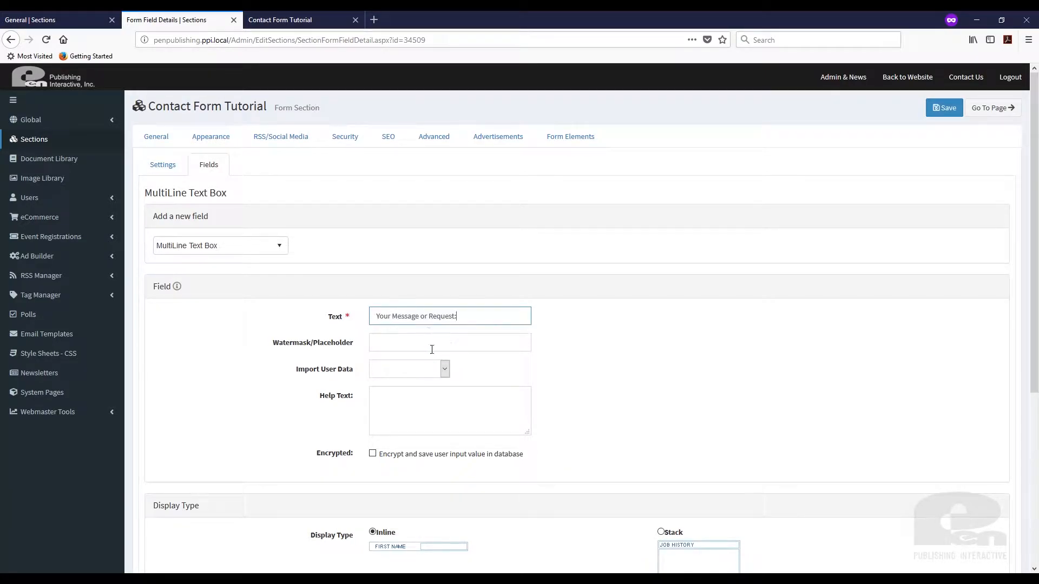
click(617, 376)
scroll(617, 376, down, 4)
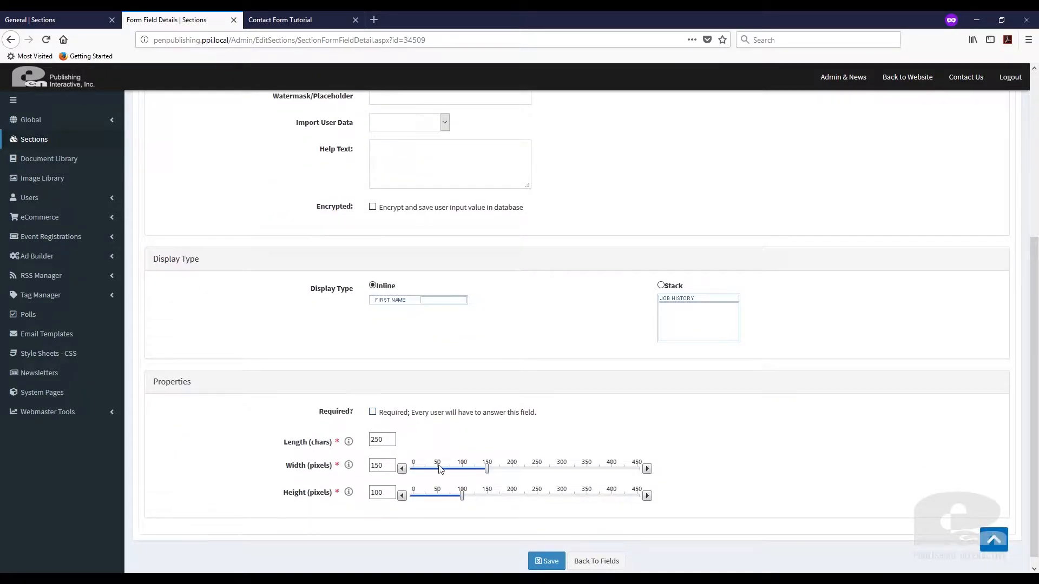
scroll(645, 465, down, 1)
click(547, 551)
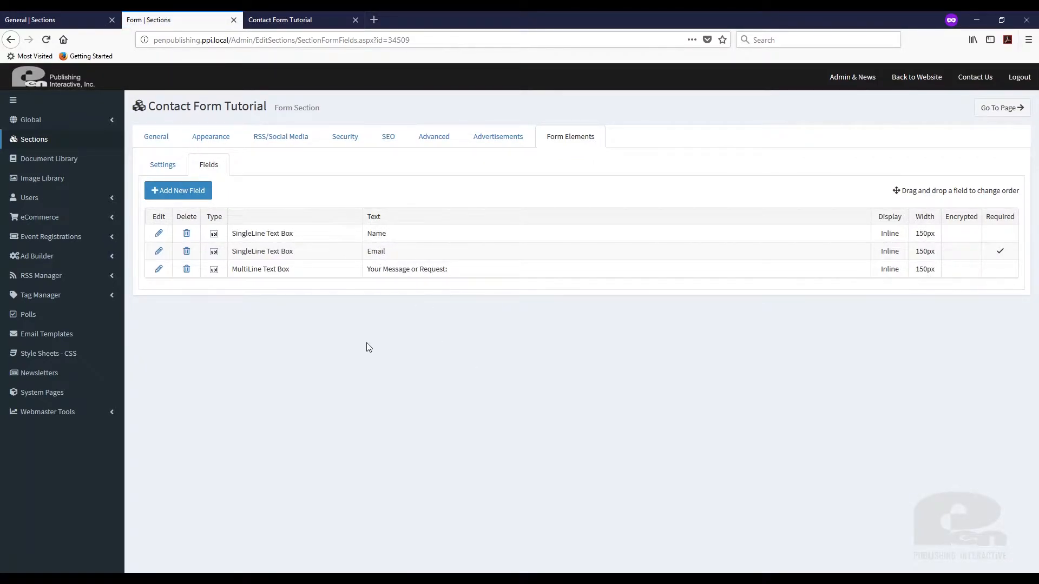
Reload the live Contact Form Tutorial page in the private browser window.
click(288, 20)
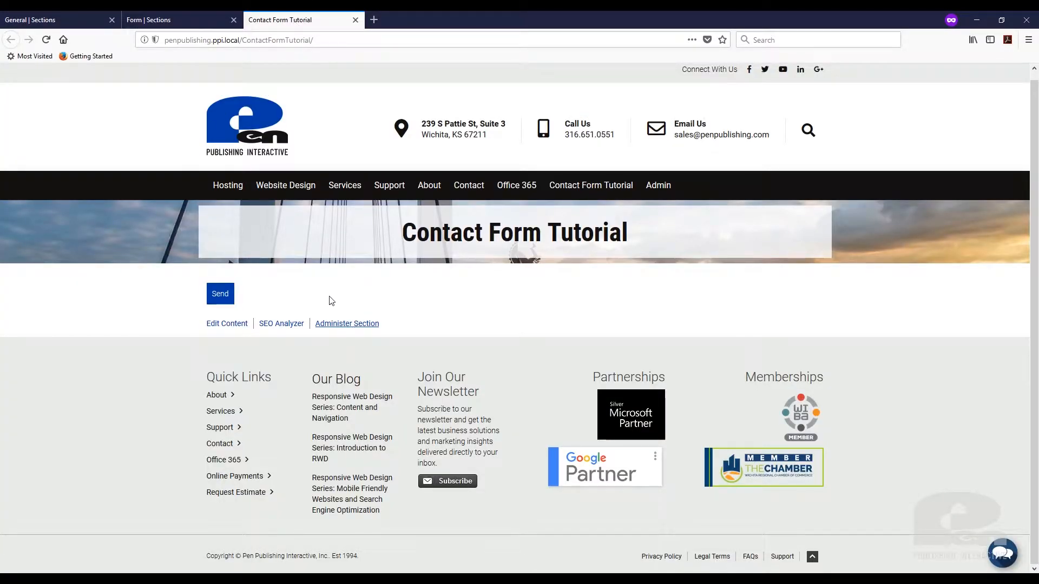
click(47, 40)
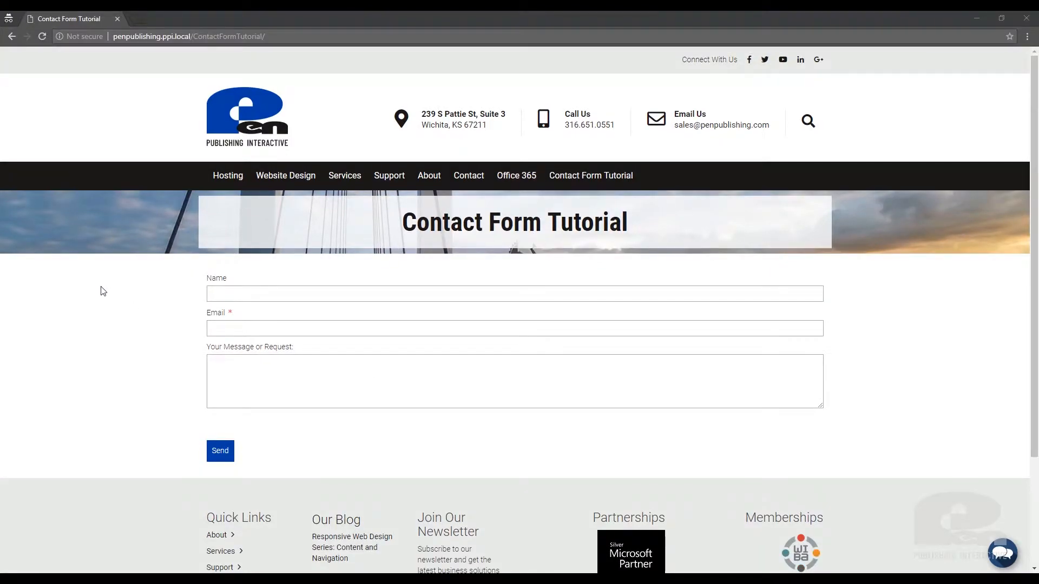
click(100, 285)
click(43, 35)
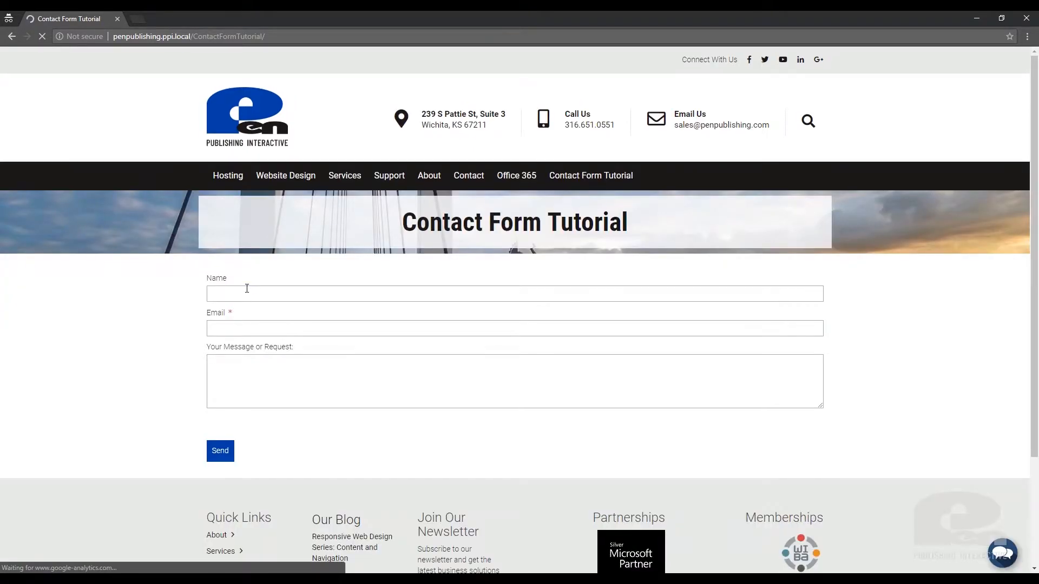
Submit the form with a test name, test email and message 'Testing', getting 'Thank you'.
click(247, 289)
text(Jo)
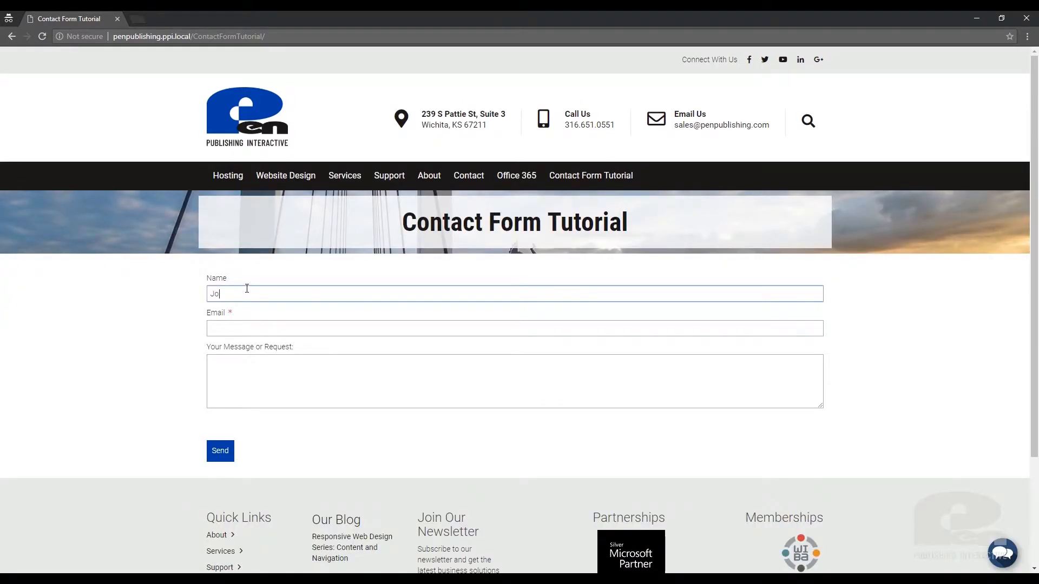
text(hn Doe)
key(Tab)
text(jo)
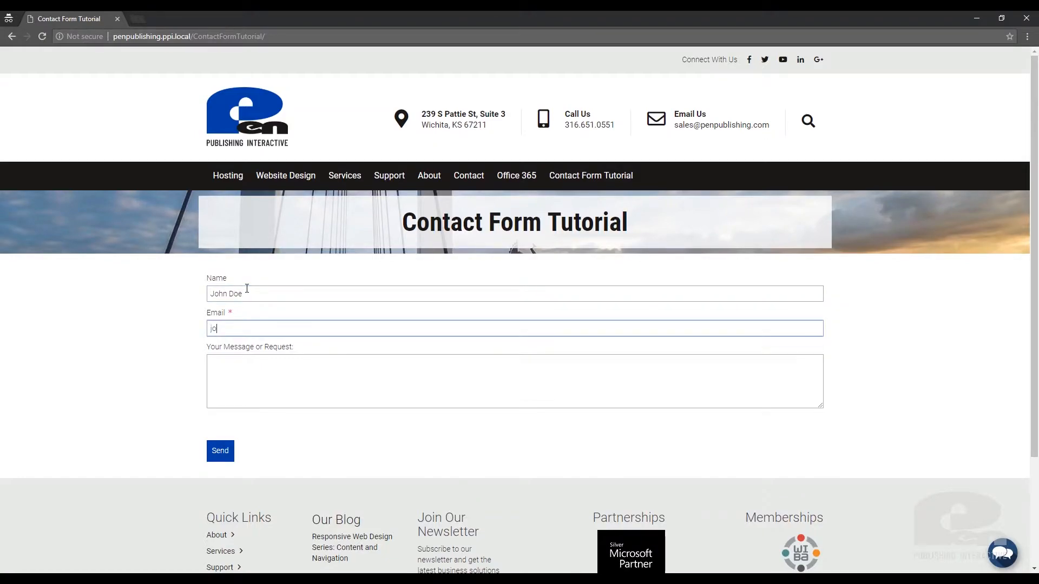
text(hndoe@zzz.com)
key(Tab)
text(Testing)
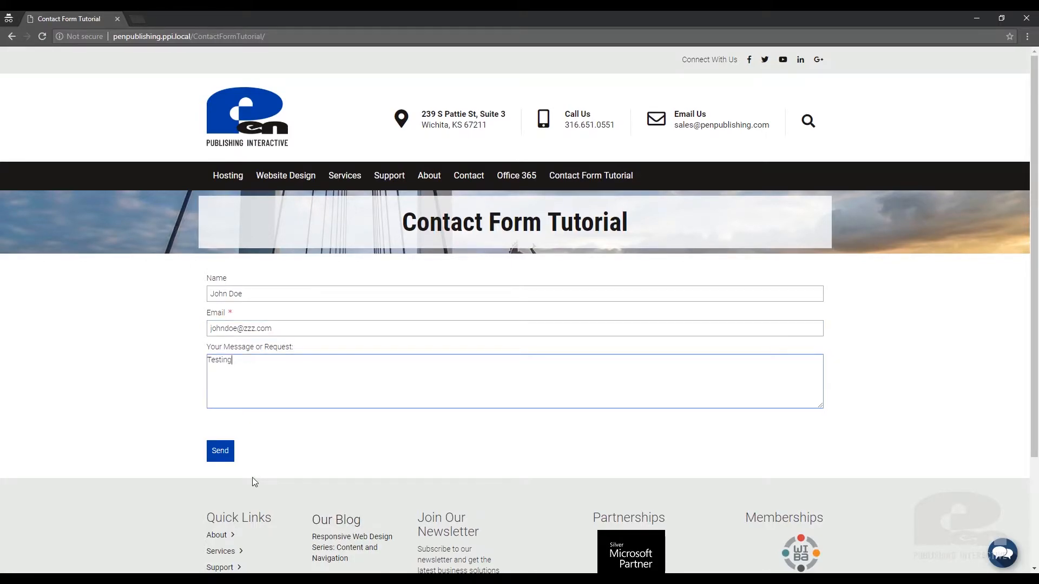
click(220, 450)
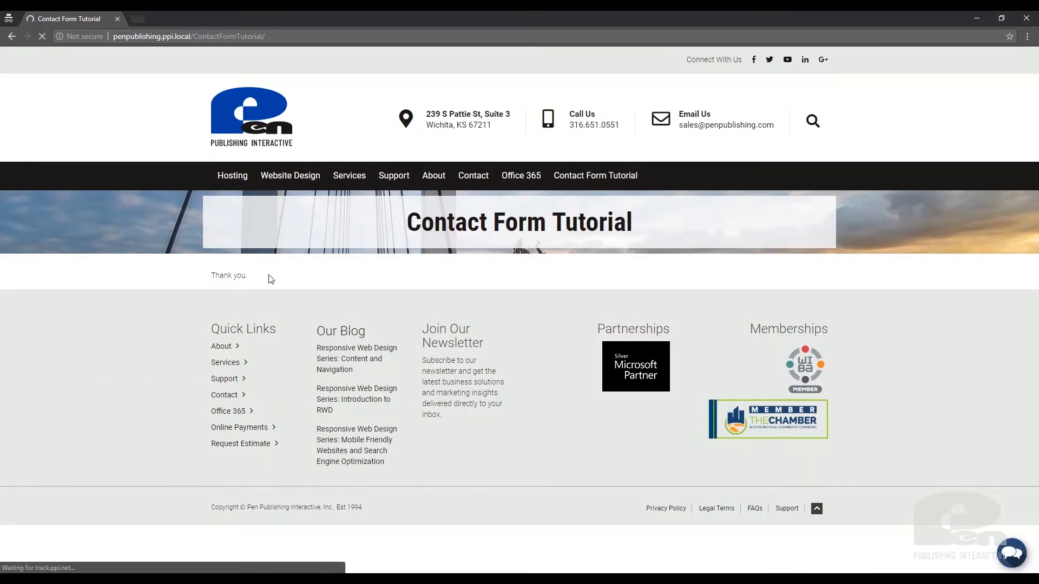
drag(262, 278, 197, 286)
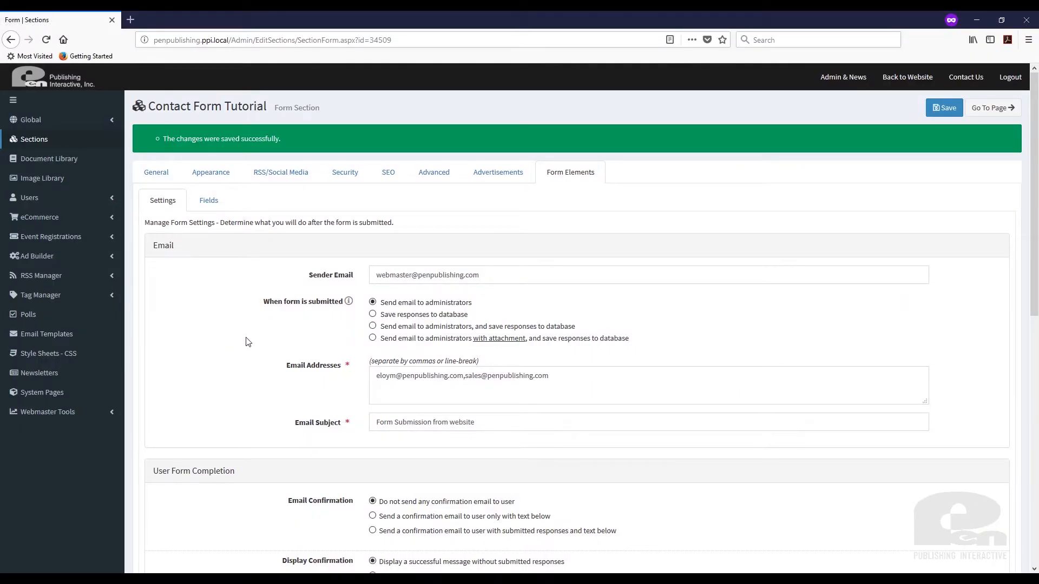
From the saved Contact Form Tutorial settings, go to its Fields list.
click(208, 200)
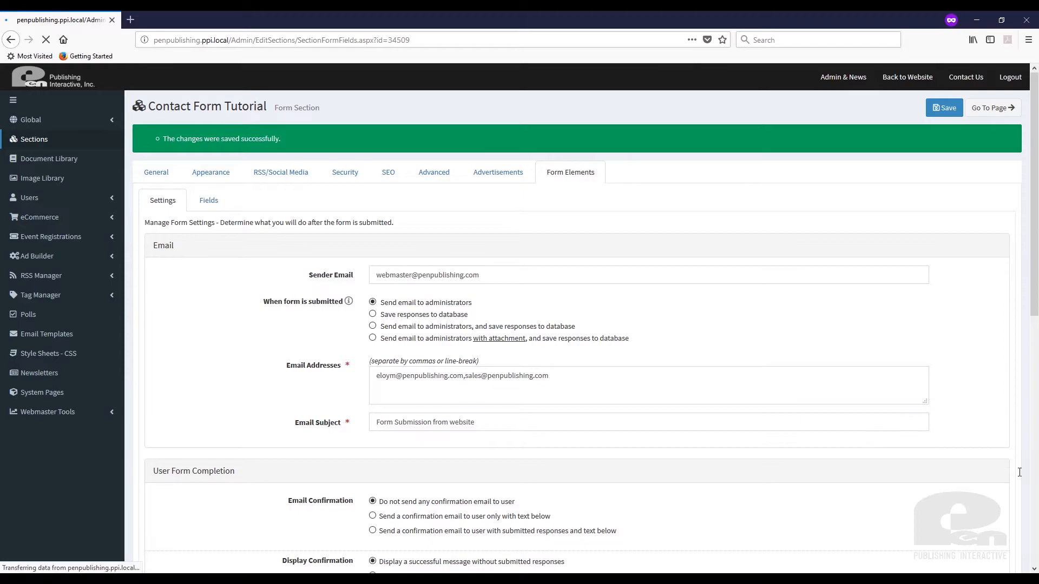